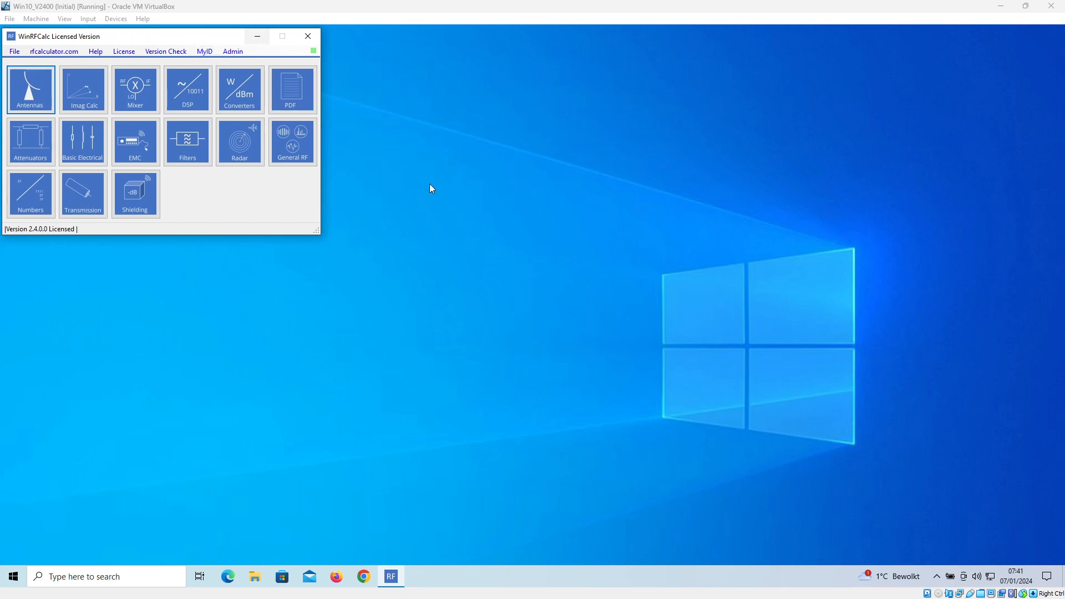
- Open the PIM analyser from the general RF formulas, together with its channel frequency and bandwidth settings
{"action": "mouse_move", "coordinate": [292, 135]}
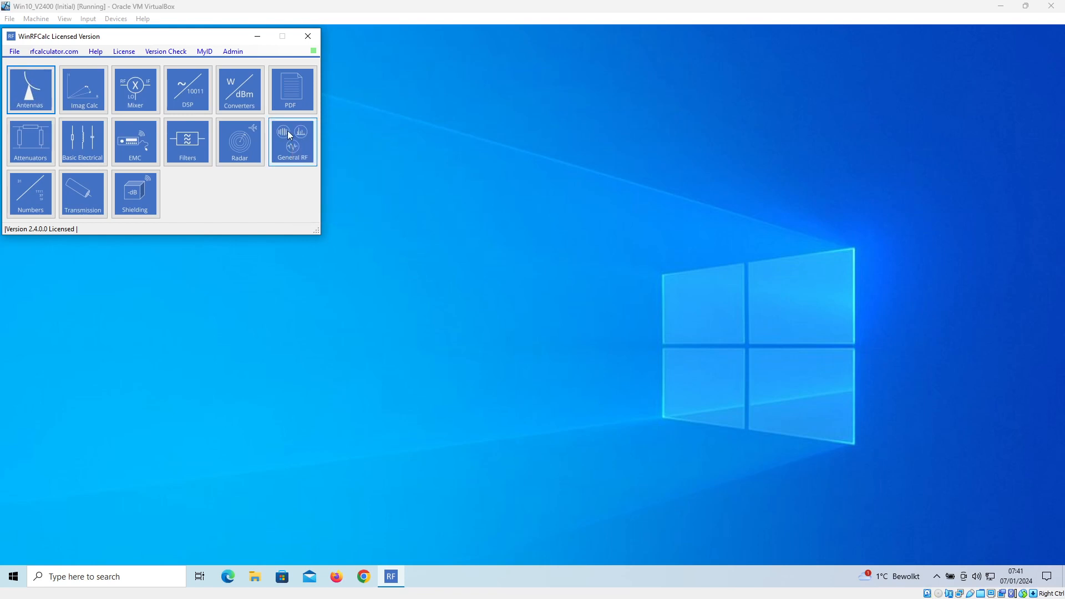
{"action": "left_click", "coordinate": [292, 134]}
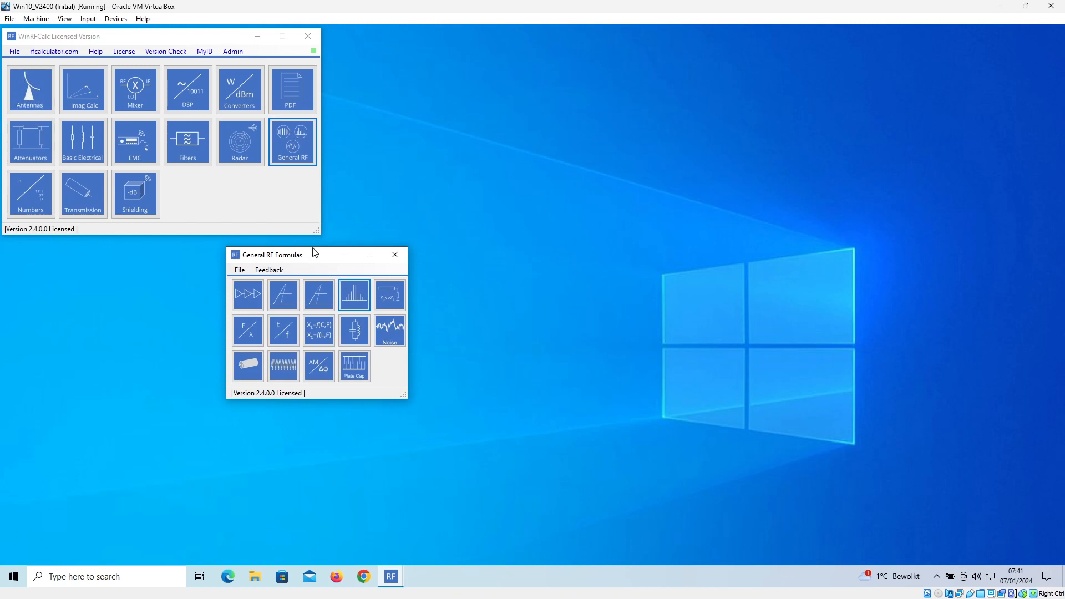
{"action": "left_click_drag", "start_coordinate": [318, 261], "coordinate": [120, 399]}
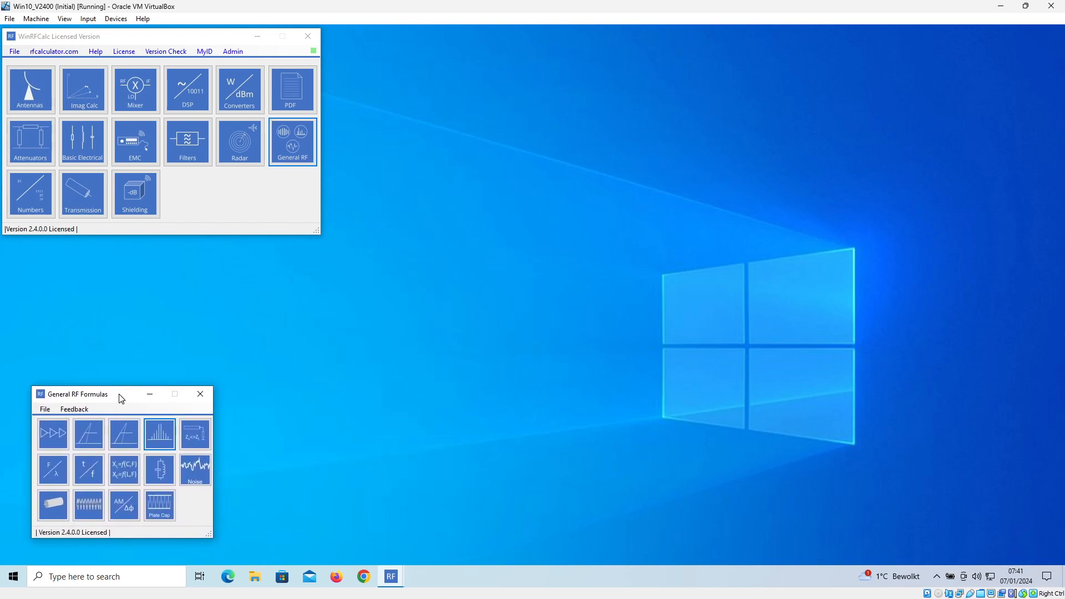
{"action": "left_click", "coordinate": [168, 434]}
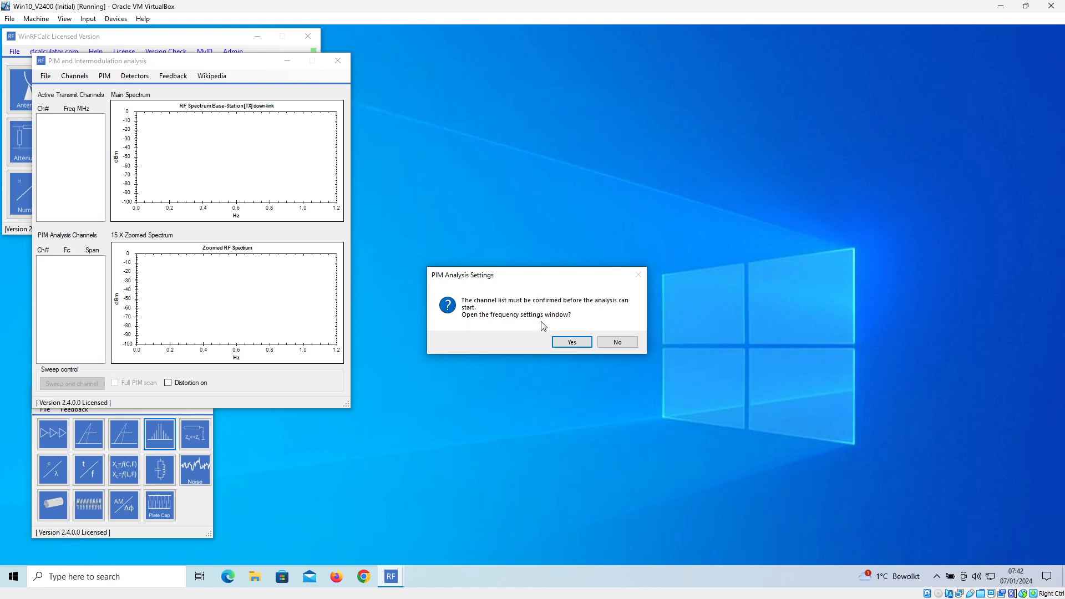
{"action": "left_click", "coordinate": [570, 342]}
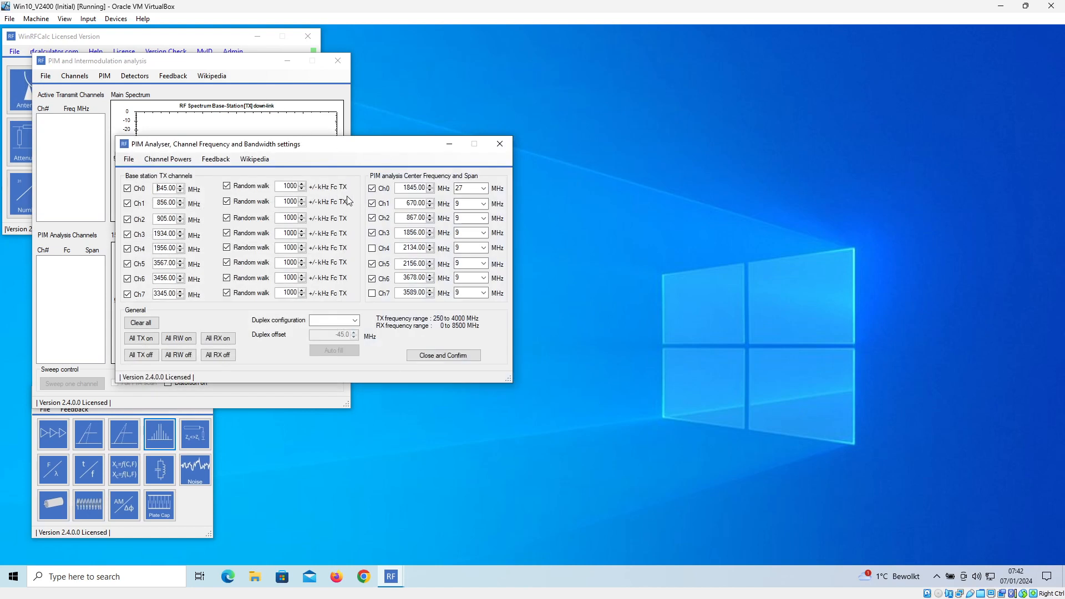
{"action": "left_click_drag", "start_coordinate": [350, 151], "coordinate": [615, 153]}
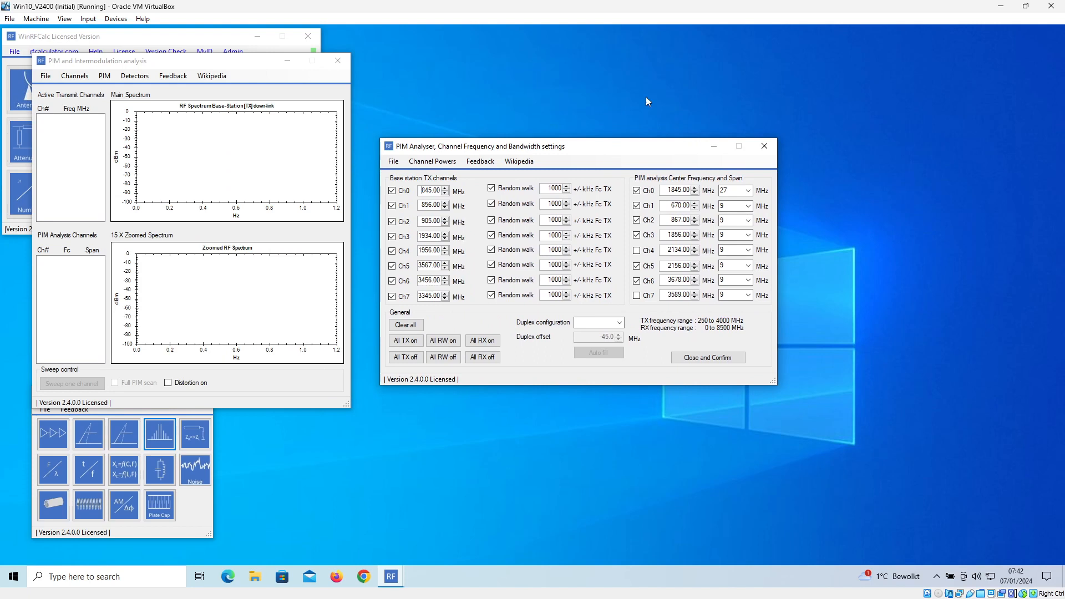
{"action": "left_click_drag", "start_coordinate": [602, 151], "coordinate": [604, 148]}
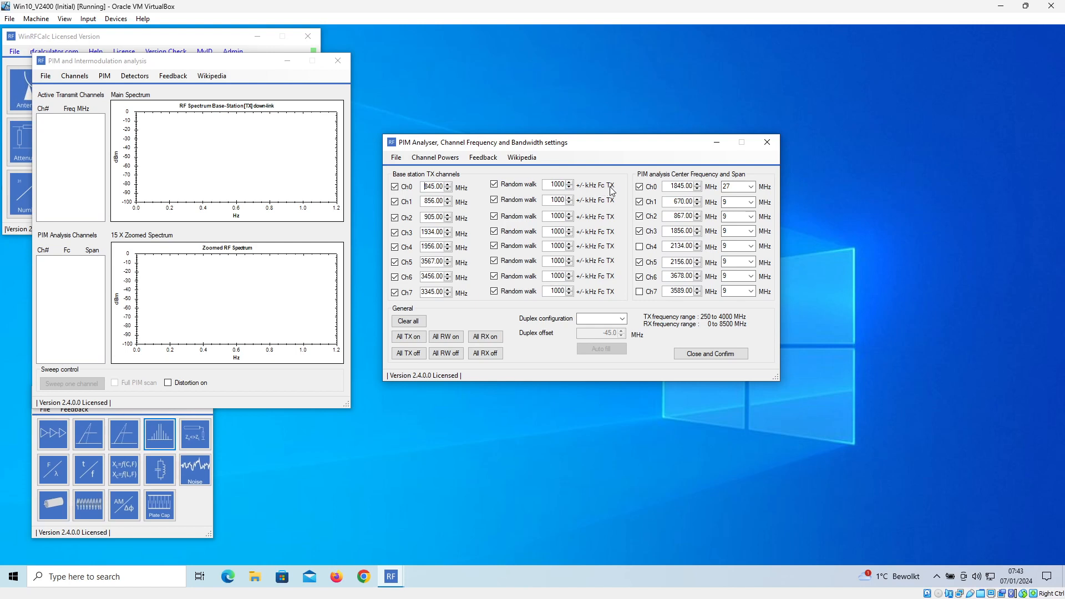
{"action": "double_click", "coordinate": [552, 184]}
{"action": "double_click", "coordinate": [429, 186]}
{"action": "left_click", "coordinate": [639, 186]}
{"action": "left_click_drag", "start_coordinate": [636, 147], "coordinate": [650, 135]}
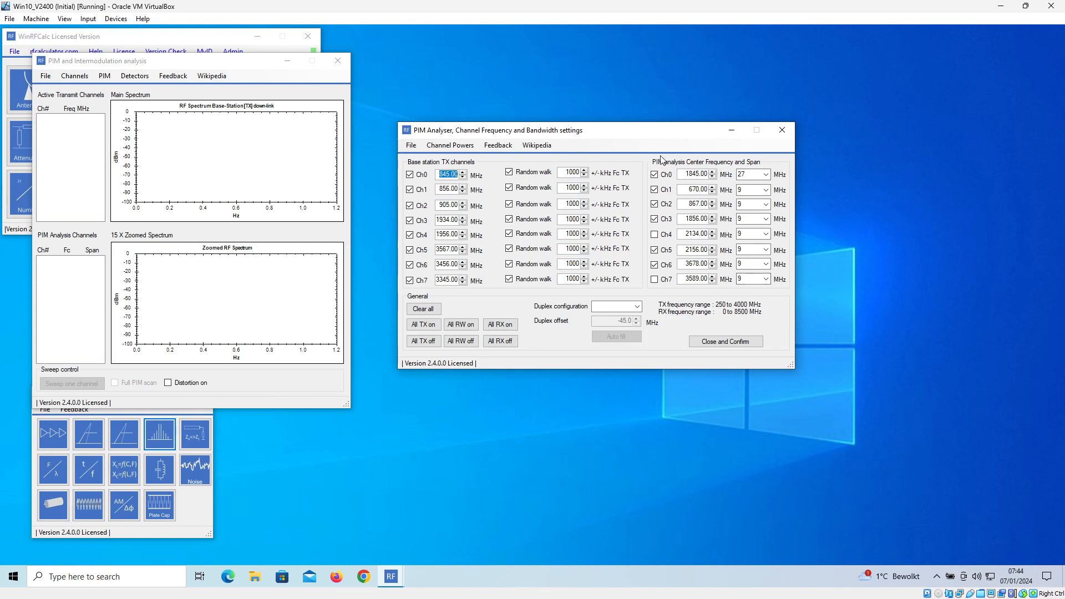
- Set the PIM analysis span to 27 MHz for Ch0 and Ch4, and to 9 MHz for Ch3
{"action": "left_click", "coordinate": [754, 176]}
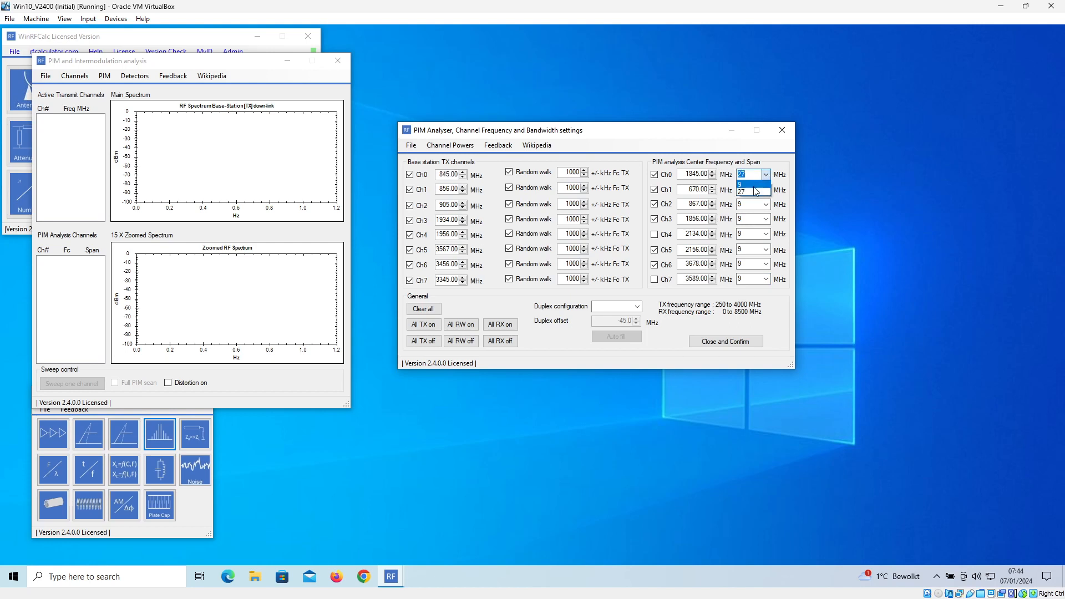
{"action": "left_click", "coordinate": [758, 192]}
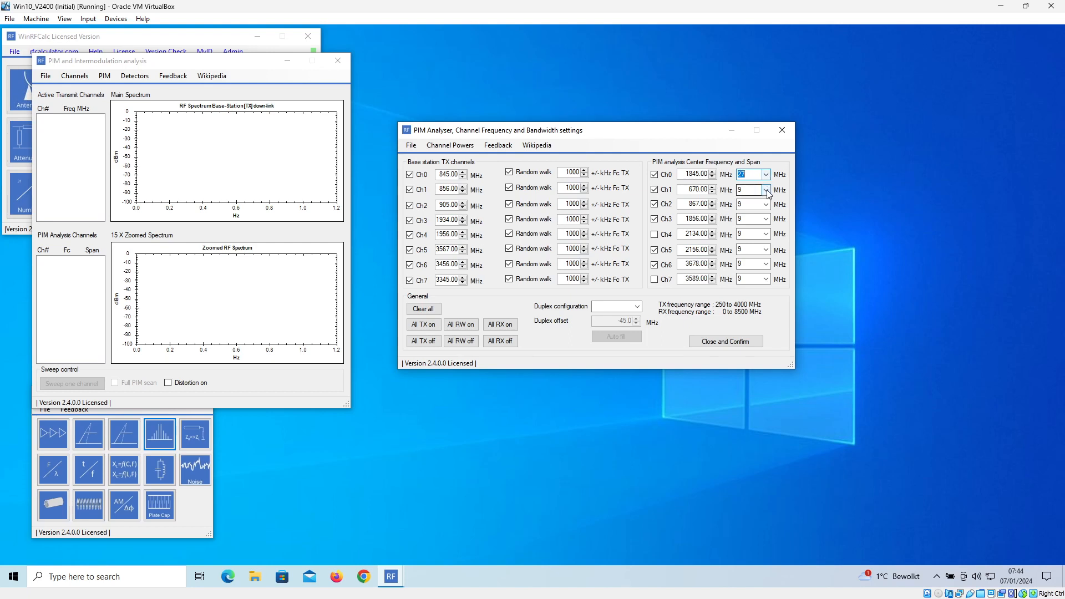
{"action": "left_click", "coordinate": [766, 219]}
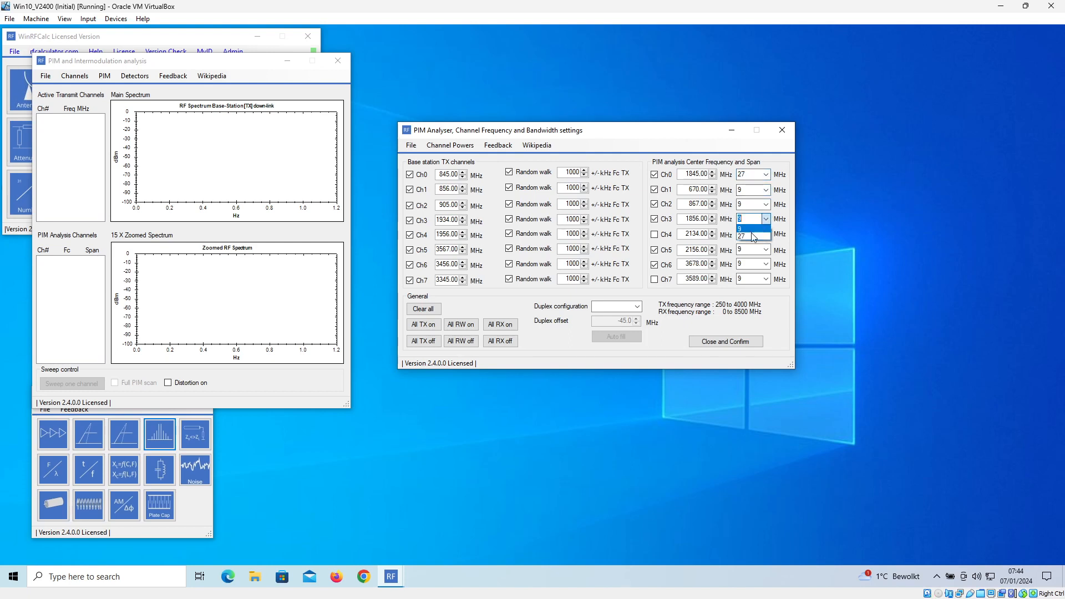
{"action": "left_click", "coordinate": [751, 235]}
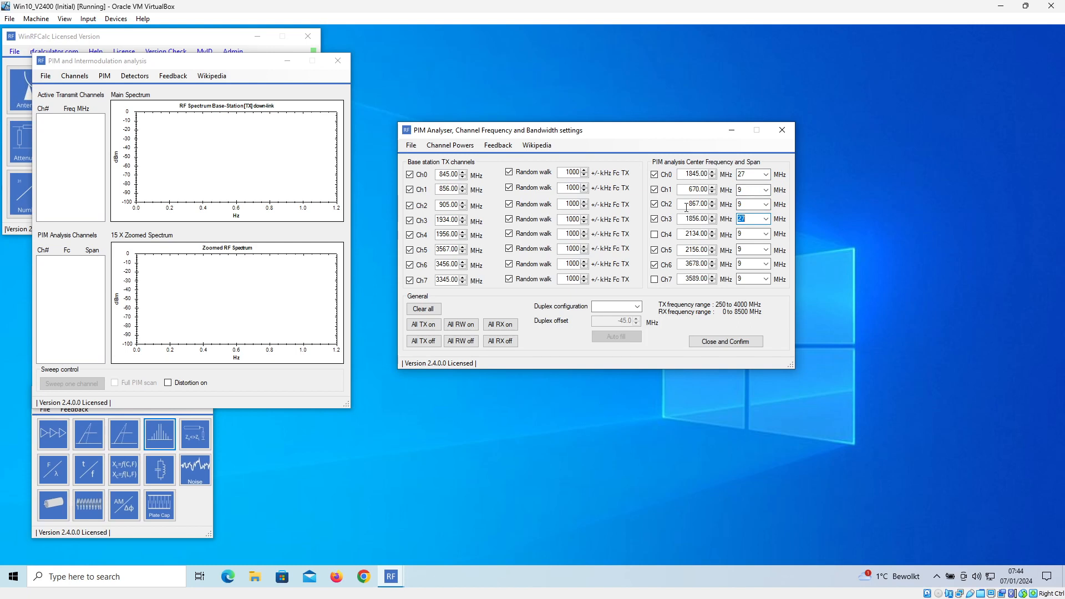
{"action": "left_click", "coordinate": [766, 219]}
{"action": "left_click", "coordinate": [754, 229]}
{"action": "left_click", "coordinate": [765, 234]}
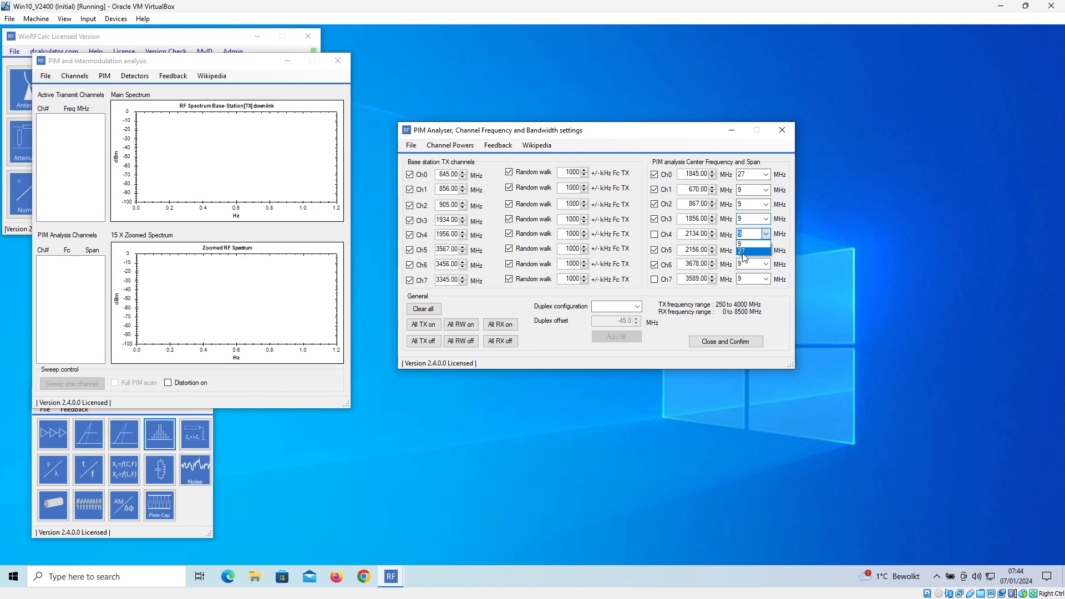
{"action": "left_click", "coordinate": [745, 251]}
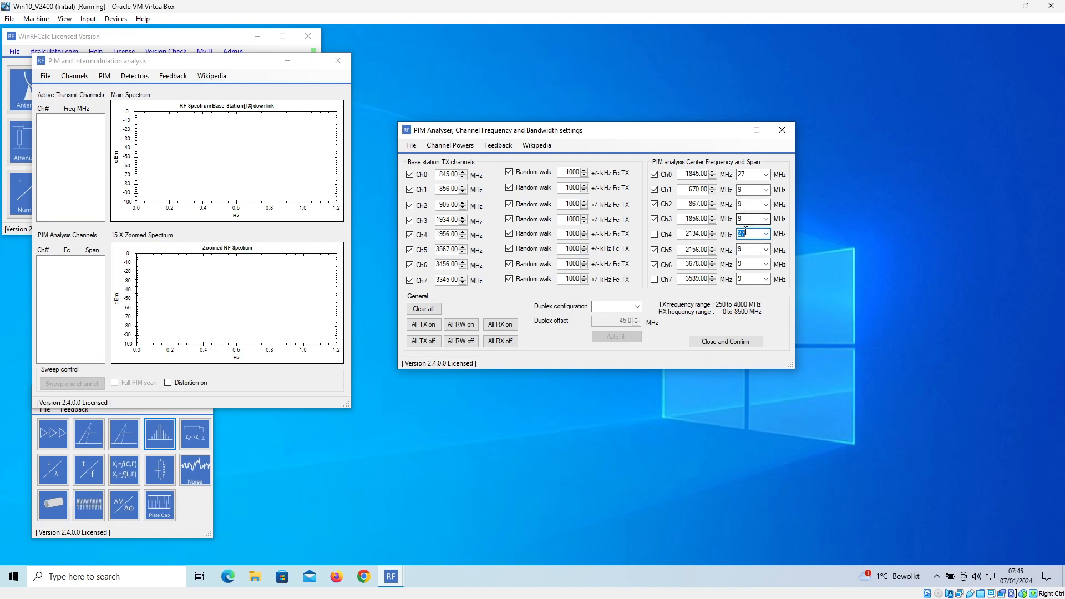
- Enable PIM analysis channel Ch4, disable Ch1 and Ch5, and confirm the channel settings
{"action": "left_click", "coordinate": [655, 235]}
{"action": "left_click", "coordinate": [656, 251]}
{"action": "left_click", "coordinate": [655, 251]}
{"action": "left_click", "coordinate": [655, 190]}
{"action": "left_click", "coordinate": [726, 342]}
{"action": "left_click_drag", "start_coordinate": [226, 57], "coordinate": [942, 41]}
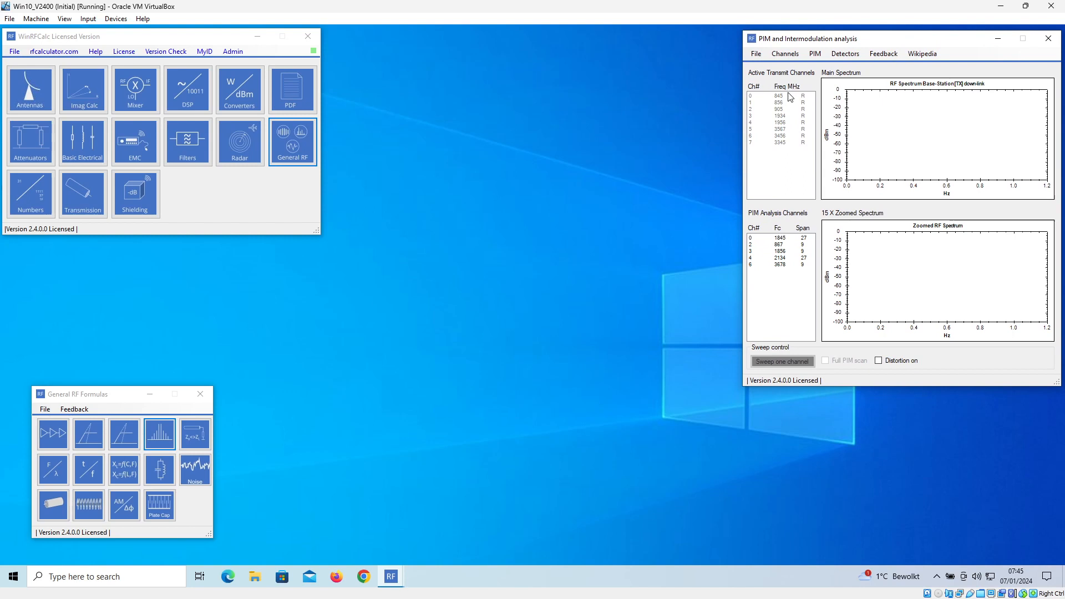
{"action": "left_click_drag", "start_coordinate": [893, 40], "coordinate": [886, 40]}
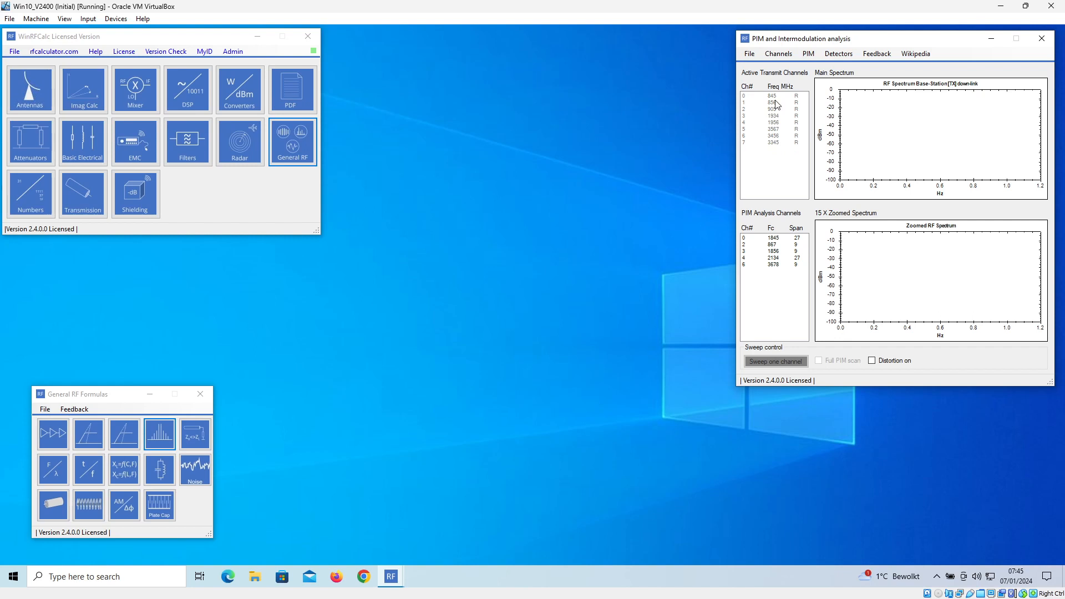
- Turn random walk off and back on for base station TX channel Ch1, confirming the settings each time
{"action": "left_click", "coordinate": [779, 54]}
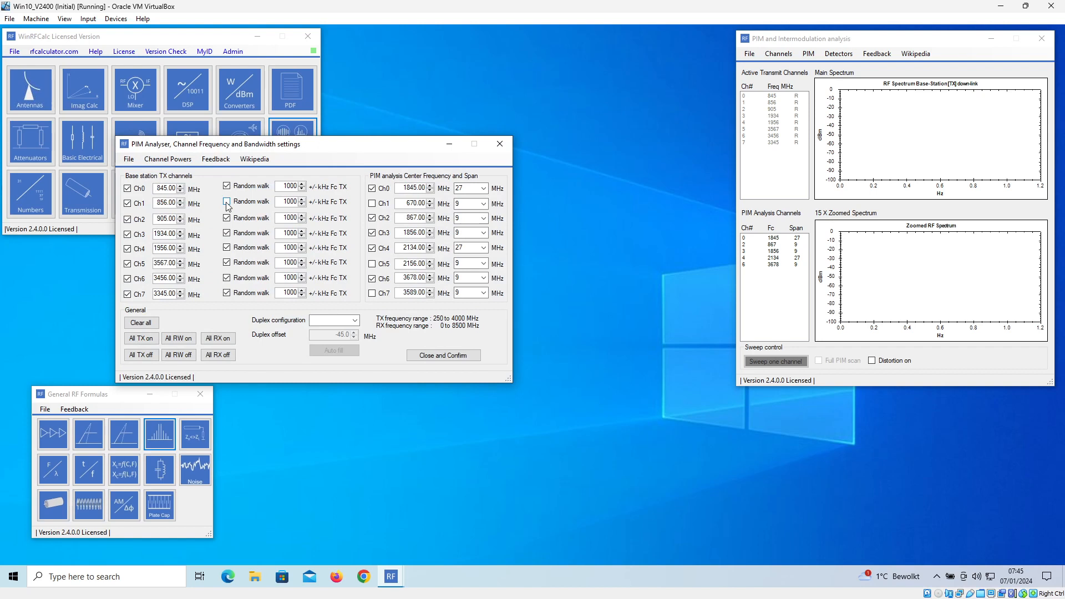
{"action": "left_click", "coordinate": [436, 358]}
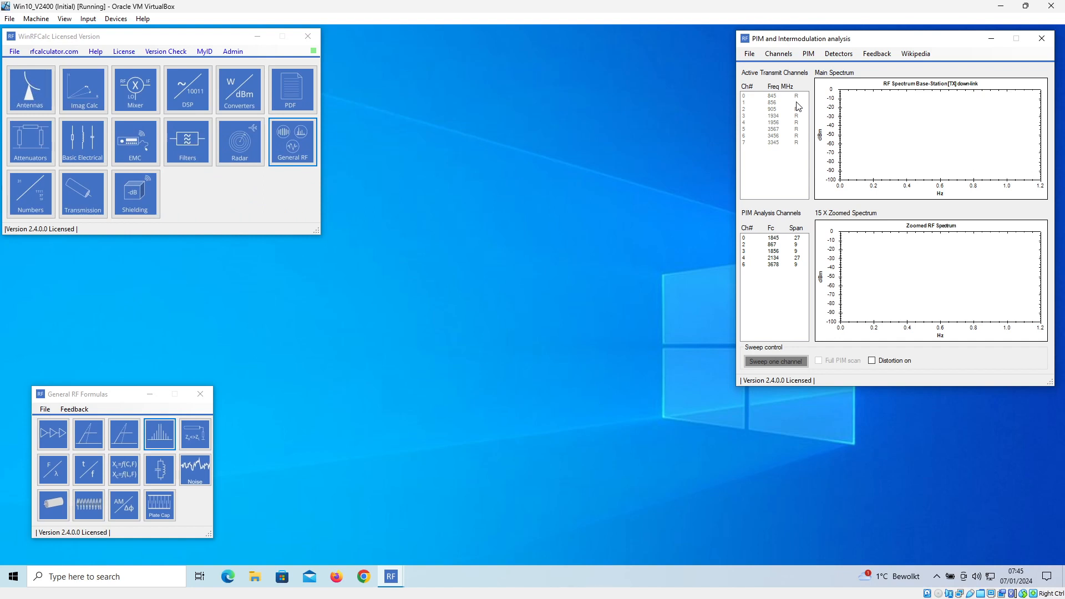
{"action": "left_click", "coordinate": [780, 54]}
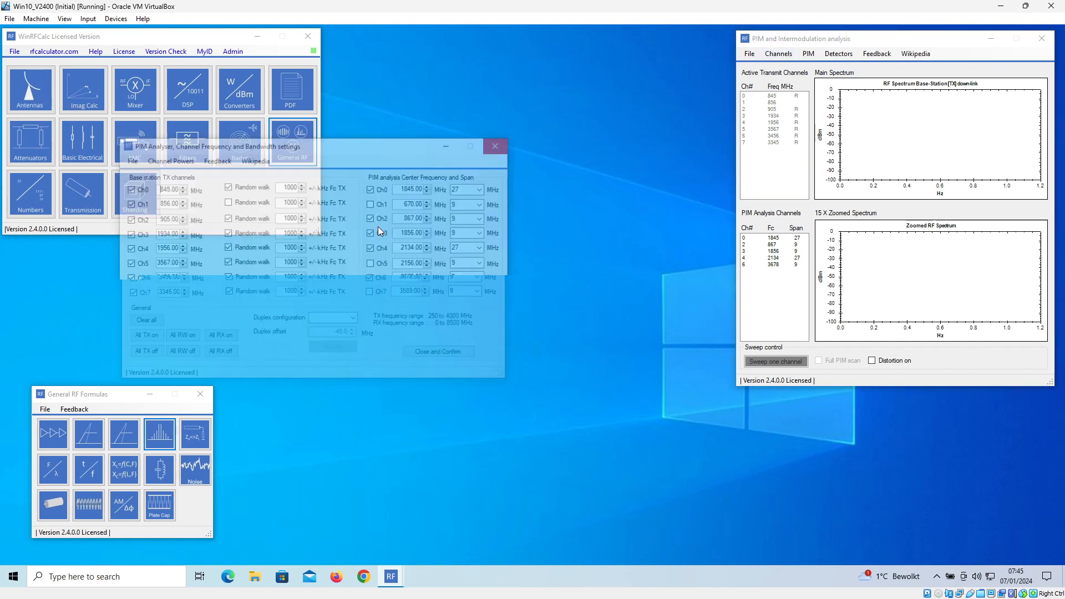
{"action": "left_click", "coordinate": [227, 202]}
{"action": "left_click", "coordinate": [446, 355]}
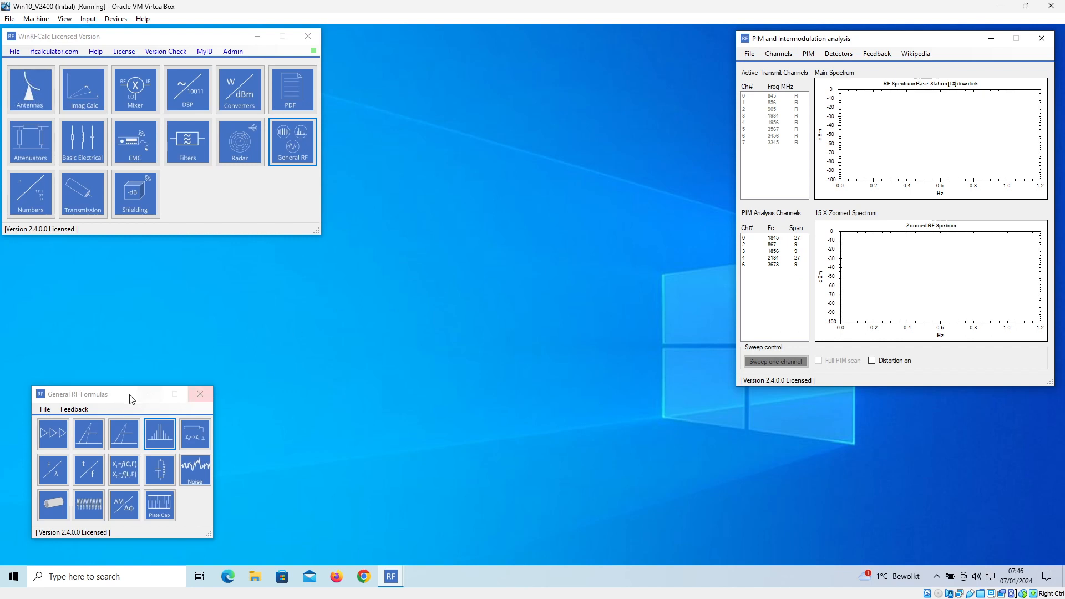
- Close the General RF Formulas window
{"action": "left_click_drag", "start_coordinate": [129, 396], "coordinate": [145, 396]}
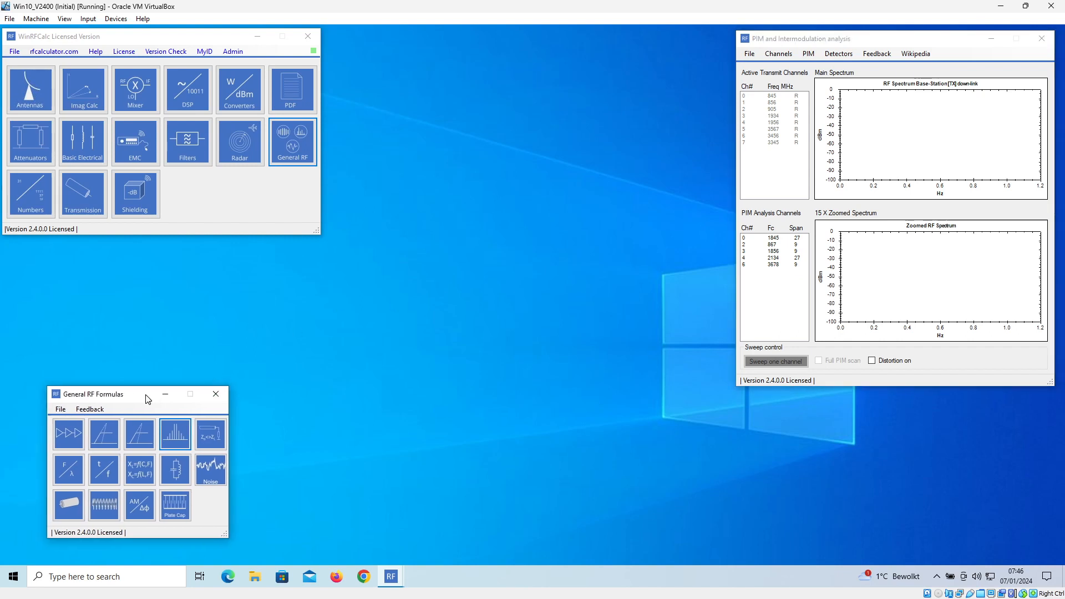
{"action": "left_click", "coordinate": [215, 394]}
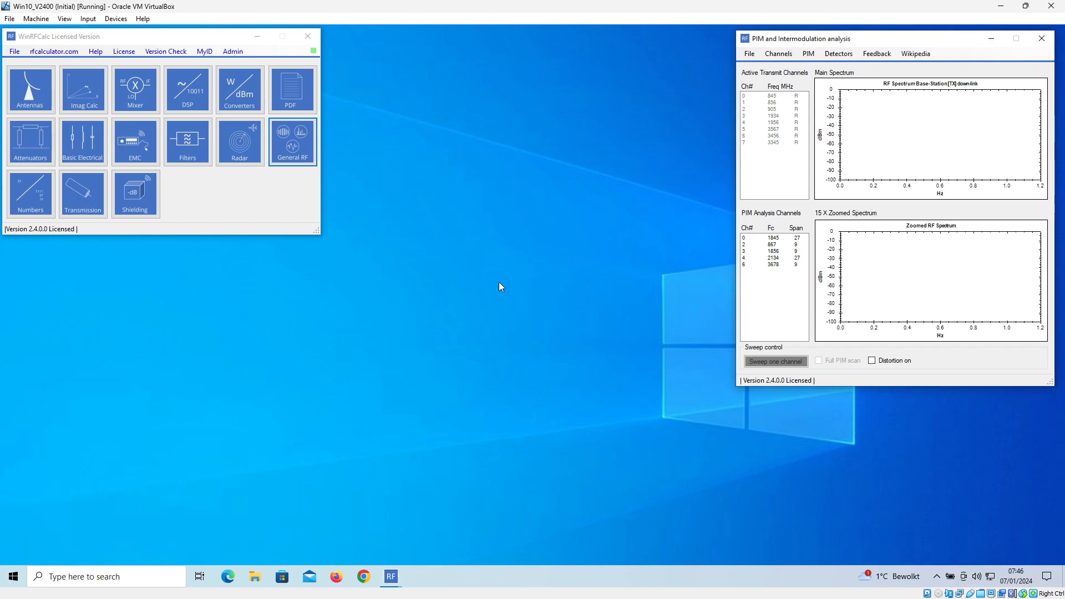
- Switch all distortion orders of the PIM non-linear transfer function off and back on, and close its settings
{"action": "left_click", "coordinate": [813, 56]}
{"action": "left_click_drag", "start_coordinate": [498, 250], "coordinate": [540, 130]}
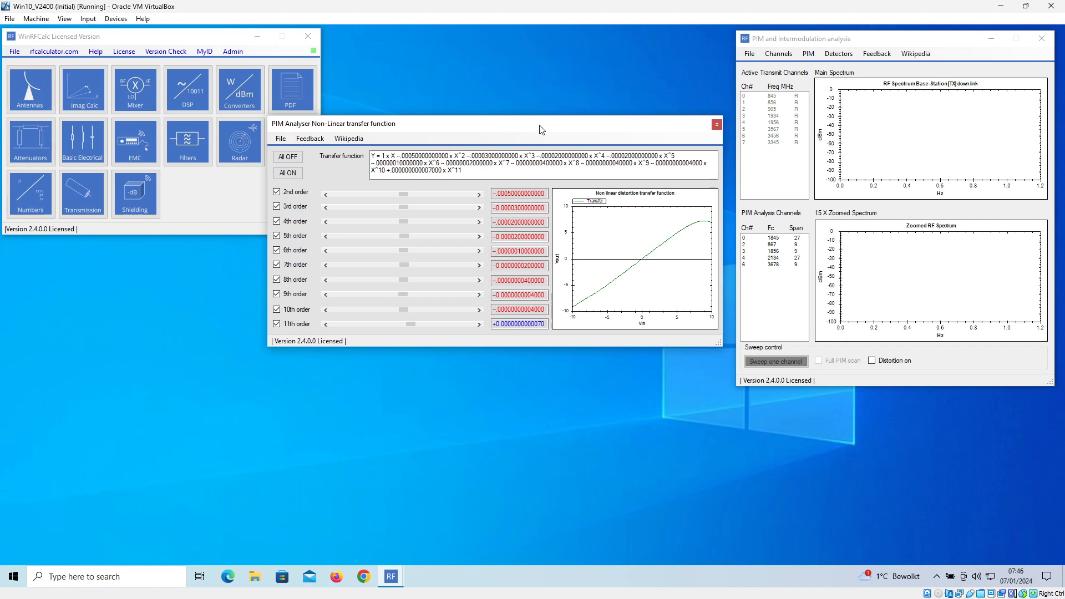
{"action": "left_click", "coordinate": [294, 159]}
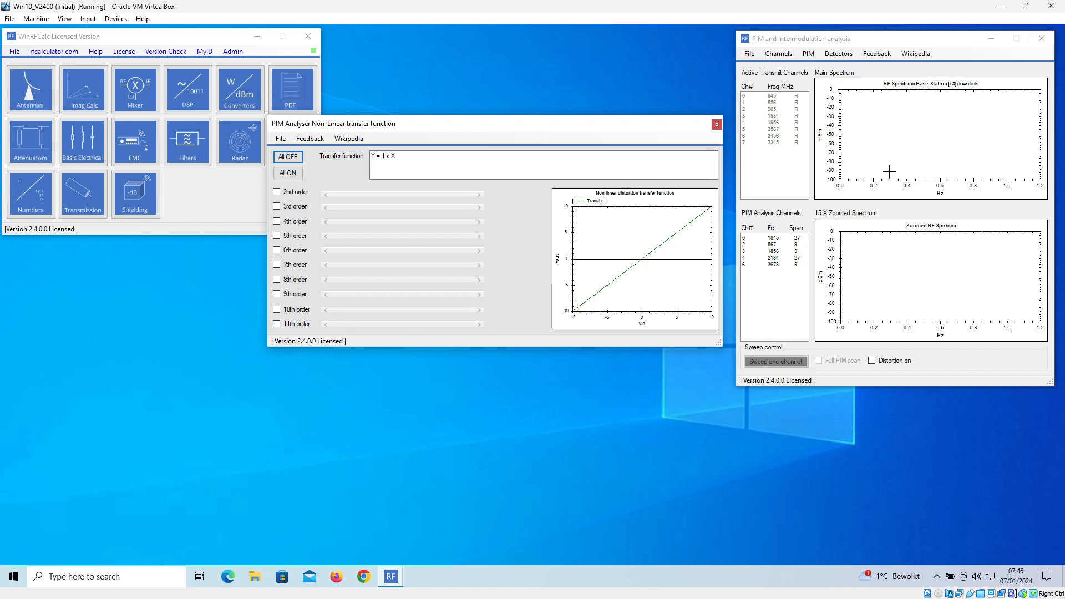
{"action": "left_click", "coordinate": [285, 173]}
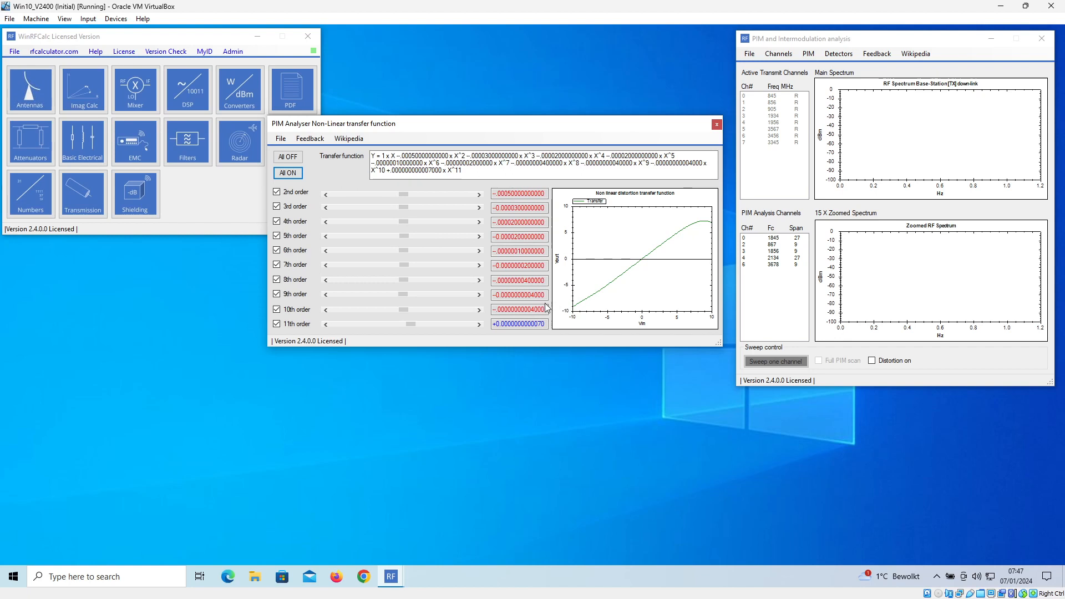
{"action": "left_click", "coordinate": [289, 159]}
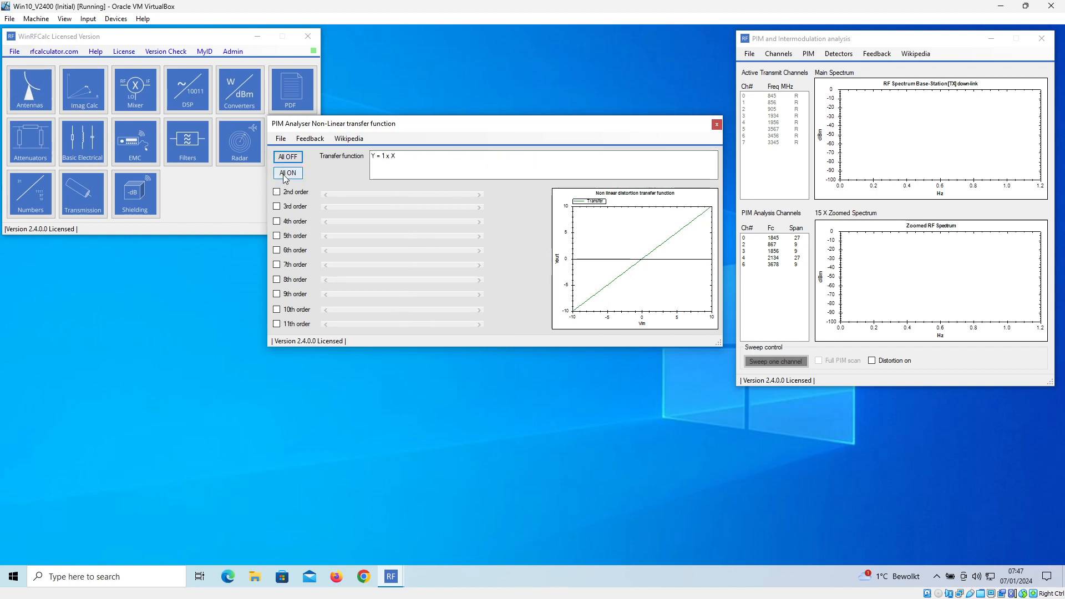
{"action": "left_click", "coordinate": [291, 174]}
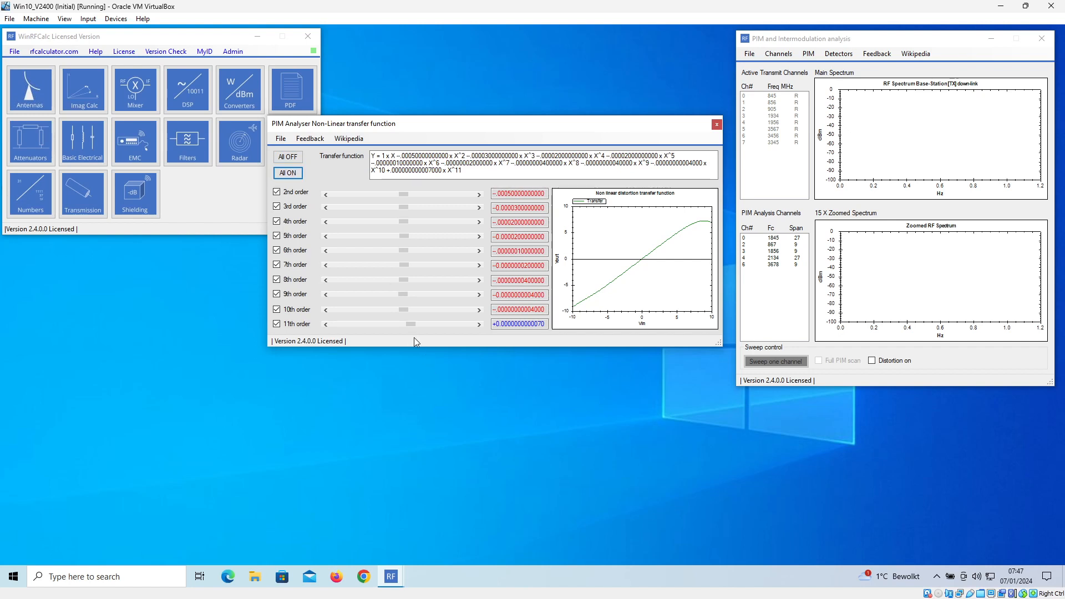
{"action": "mouse_move", "coordinate": [413, 324]}
{"action": "left_mouse_down"}
{"action": "mouse_move", "coordinate": [422, 324]}
{"action": "mouse_move", "coordinate": [396, 327]}
{"action": "mouse_move", "coordinate": [414, 328]}
{"action": "left_mouse_up"}
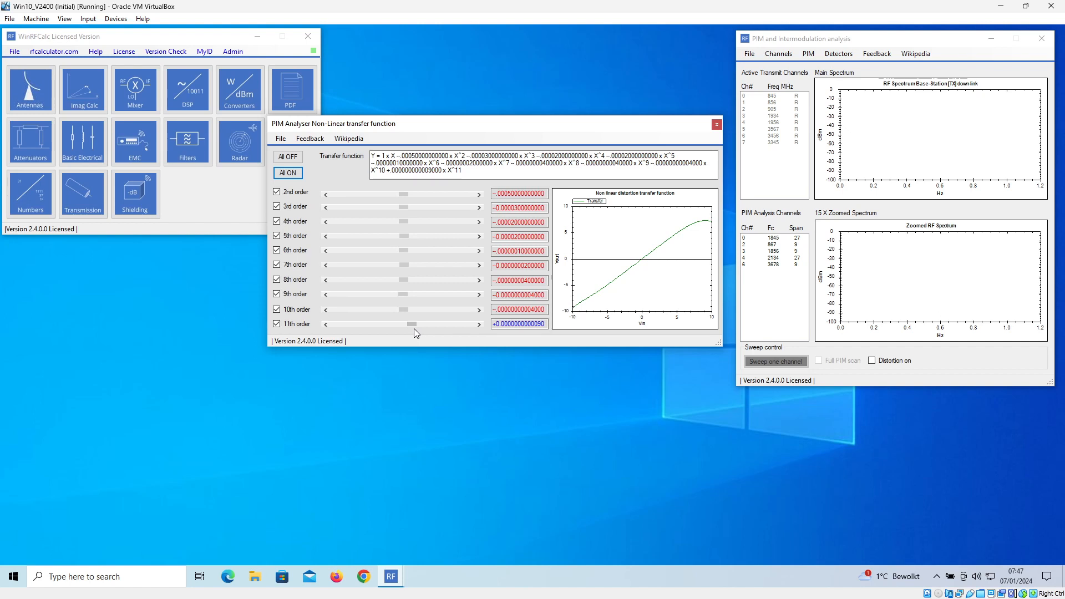
{"action": "left_click", "coordinate": [717, 125]}
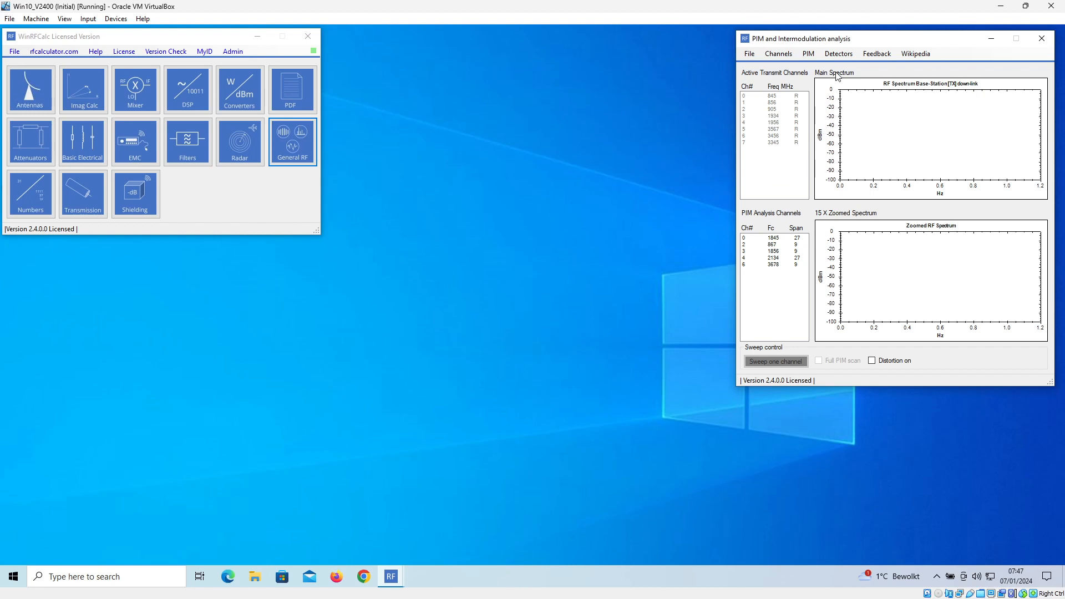
- Sweep PIM analysis channel 2 at 867 MHz and zoom the main spectrum to about 1.7 to 2.2 GHz
{"action": "left_click", "coordinate": [781, 238]}
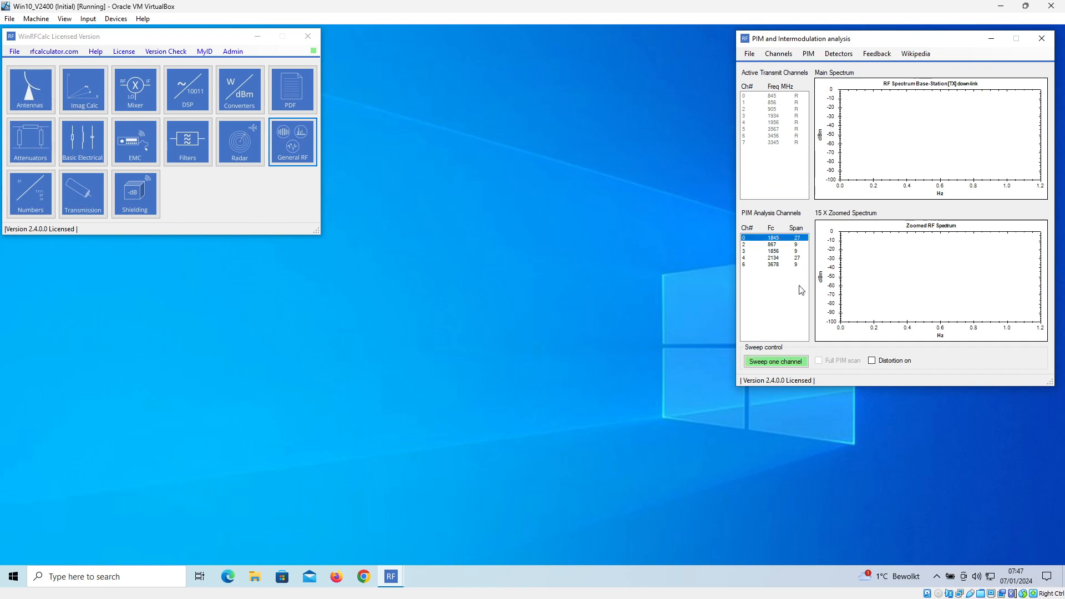
{"action": "left_click", "coordinate": [775, 244]}
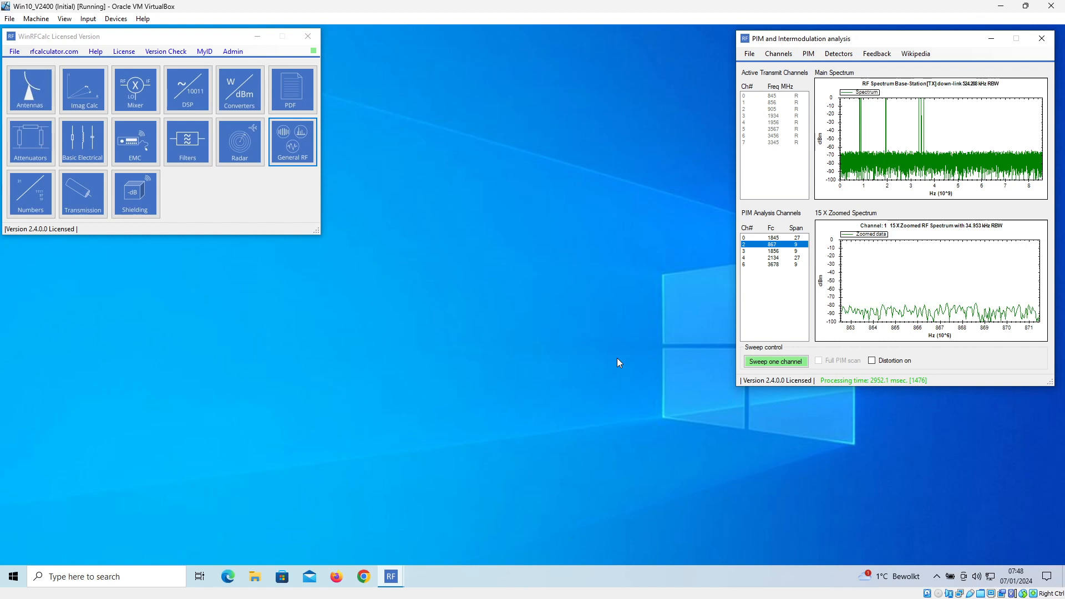
{"action": "left_click_drag", "start_coordinate": [894, 39], "coordinate": [606, 43]}
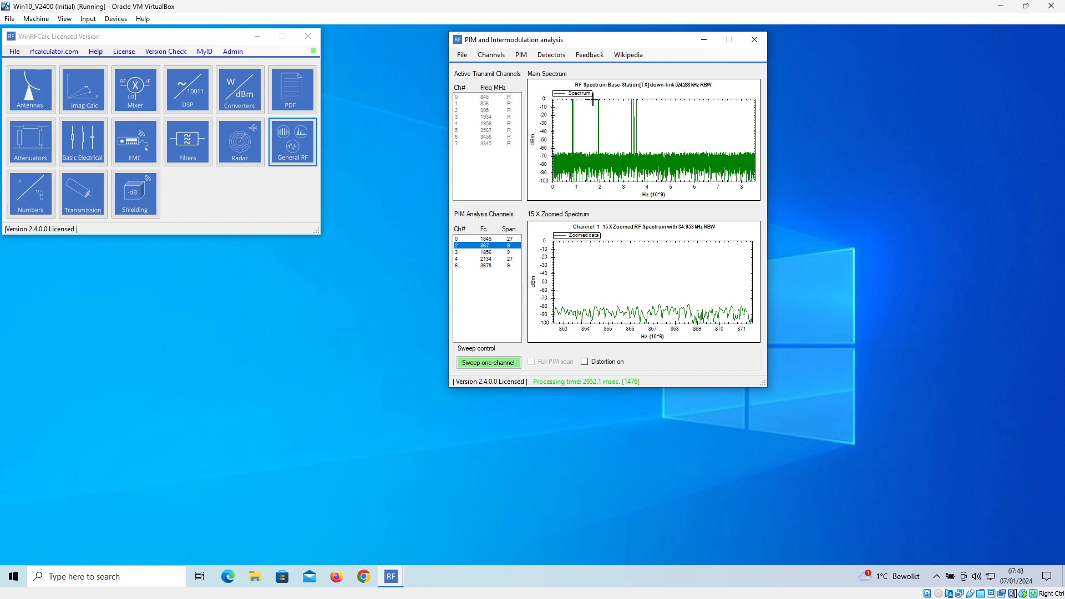
{"action": "left_click_drag", "start_coordinate": [594, 100], "coordinate": [611, 192]}
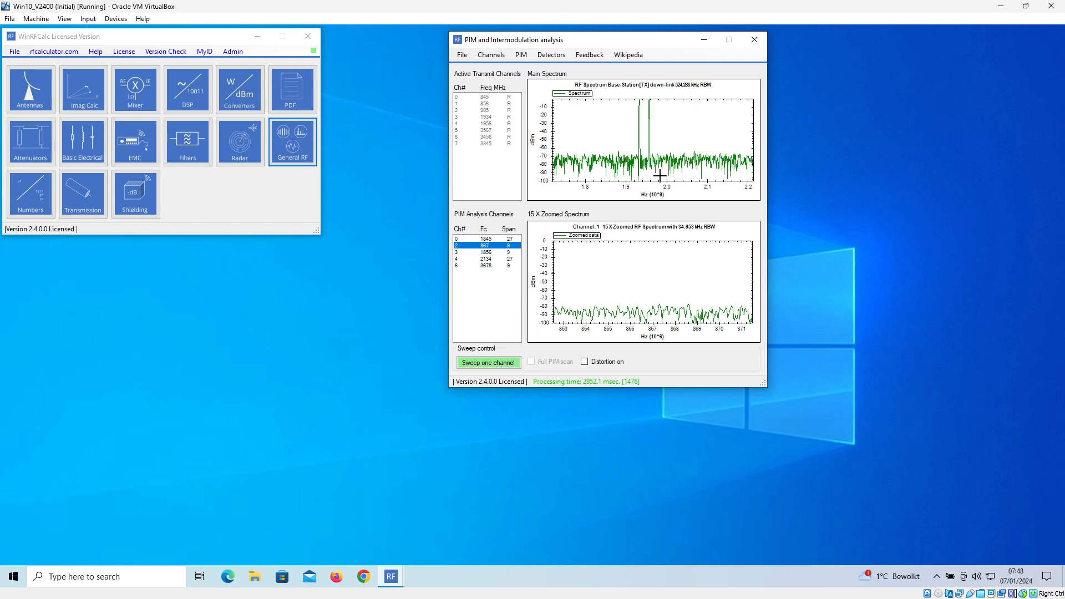
- Undo all zoom on the main spectrum, and zoom in on the carriers between about 0.8 and 1.0 GHz
{"action": "right_click", "coordinate": [670, 127]}
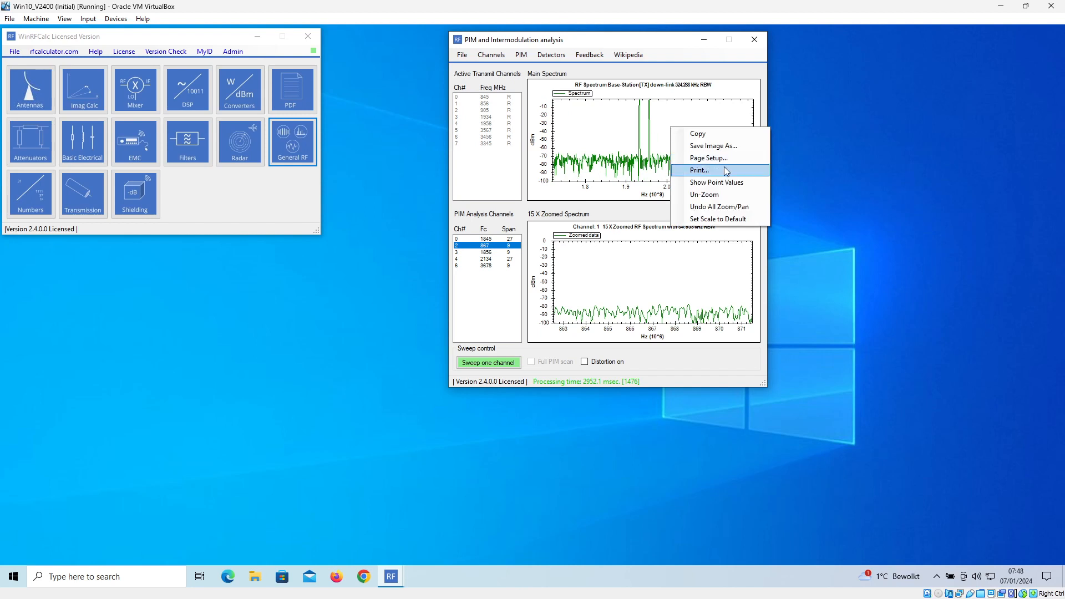
{"action": "left_click", "coordinate": [726, 206]}
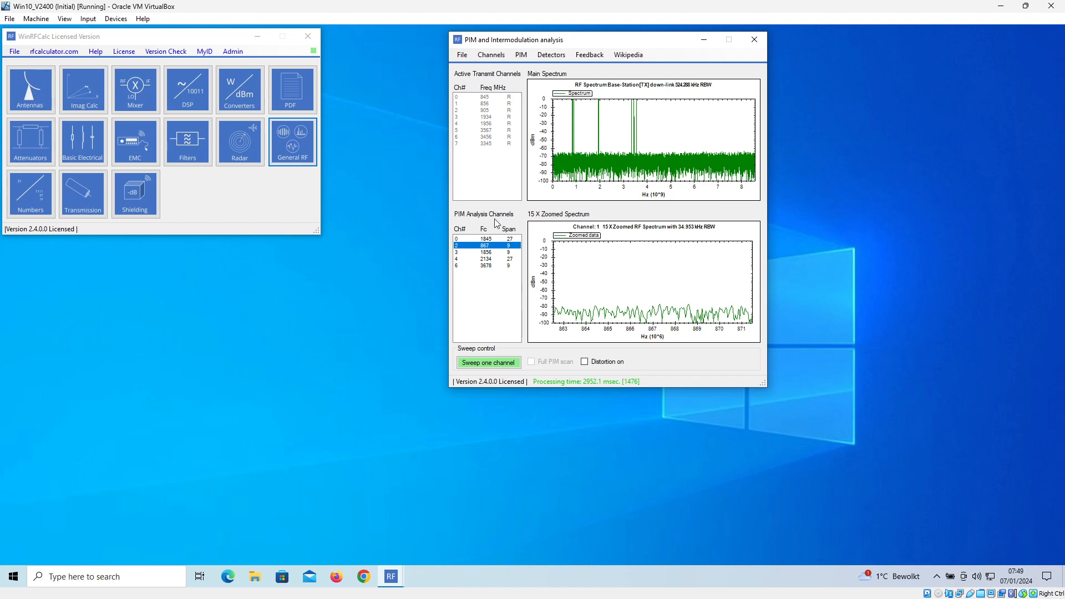
{"action": "left_click", "coordinate": [490, 252]}
{"action": "left_click", "coordinate": [491, 246]}
{"action": "left_click_drag", "start_coordinate": [567, 107], "coordinate": [587, 189]}
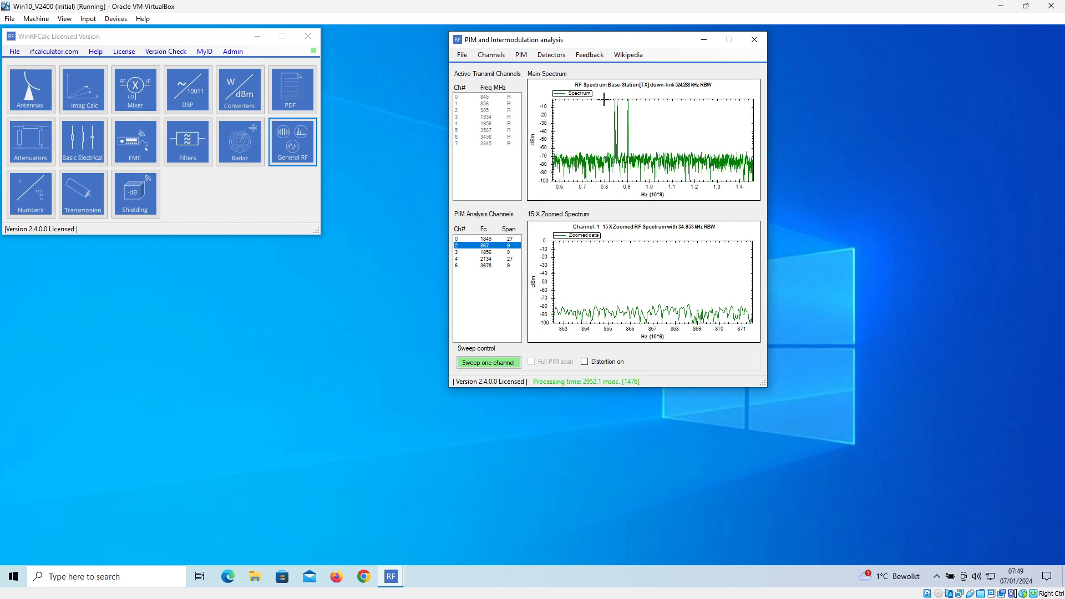
{"action": "left_click_drag", "start_coordinate": [651, 202], "coordinate": [652, 203]}
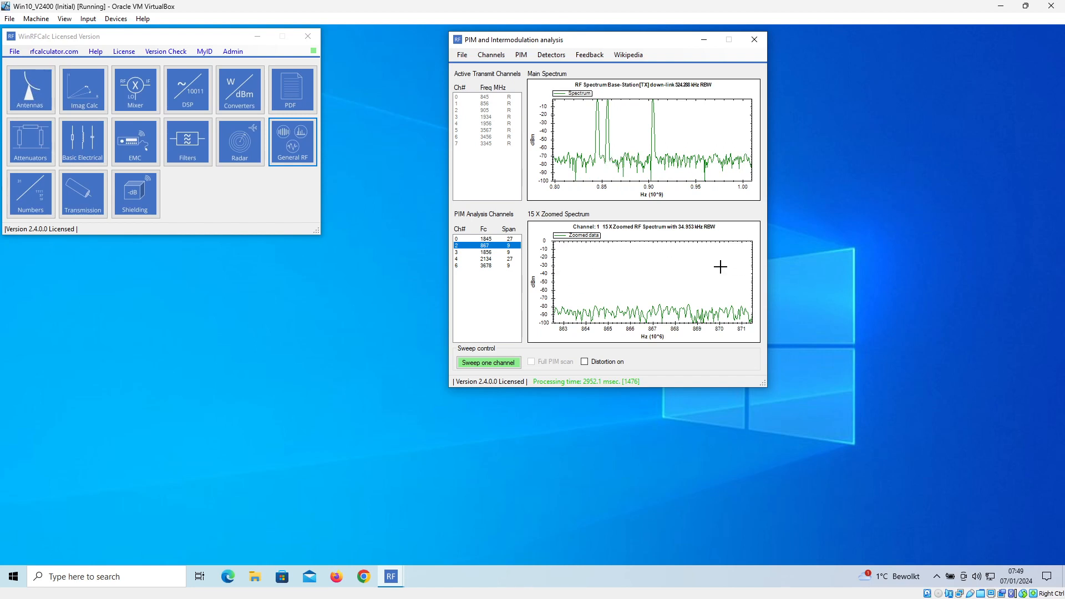
- Restore the main spectrum to its full range and sweep PIM analysis channel 6 at 3678 MHz
{"action": "right_click", "coordinate": [613, 117]}
{"action": "left_click", "coordinate": [642, 198]}
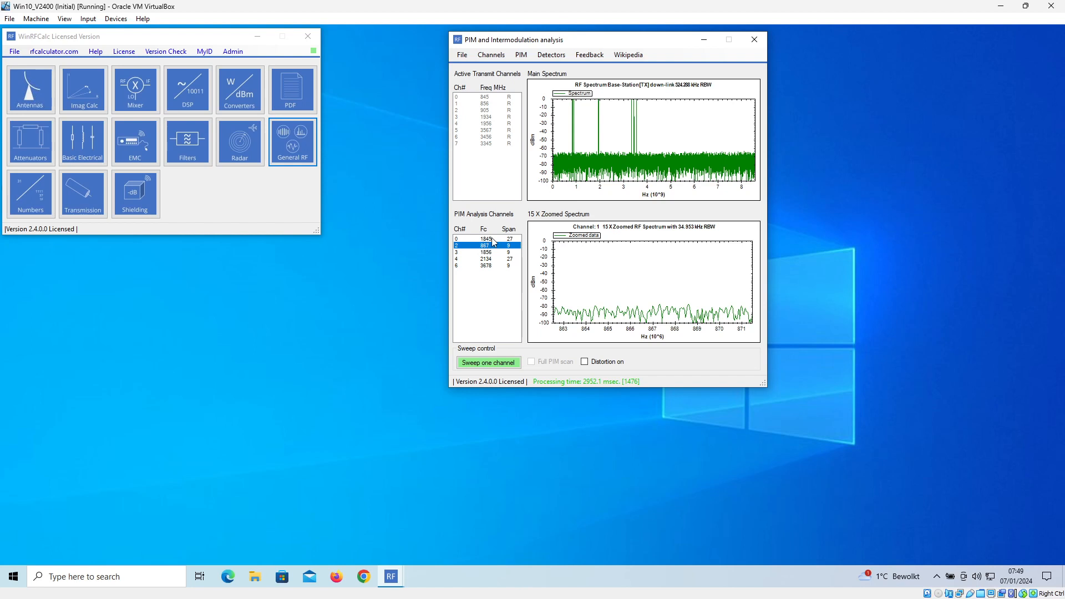
{"action": "left_click", "coordinate": [491, 266]}
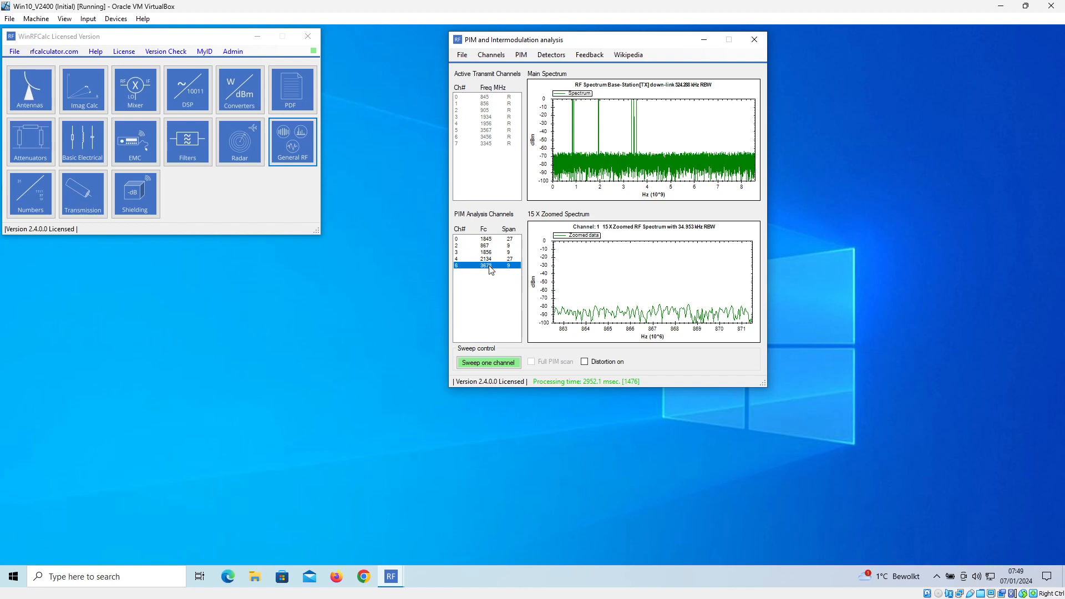
{"action": "left_click", "coordinate": [503, 363]}
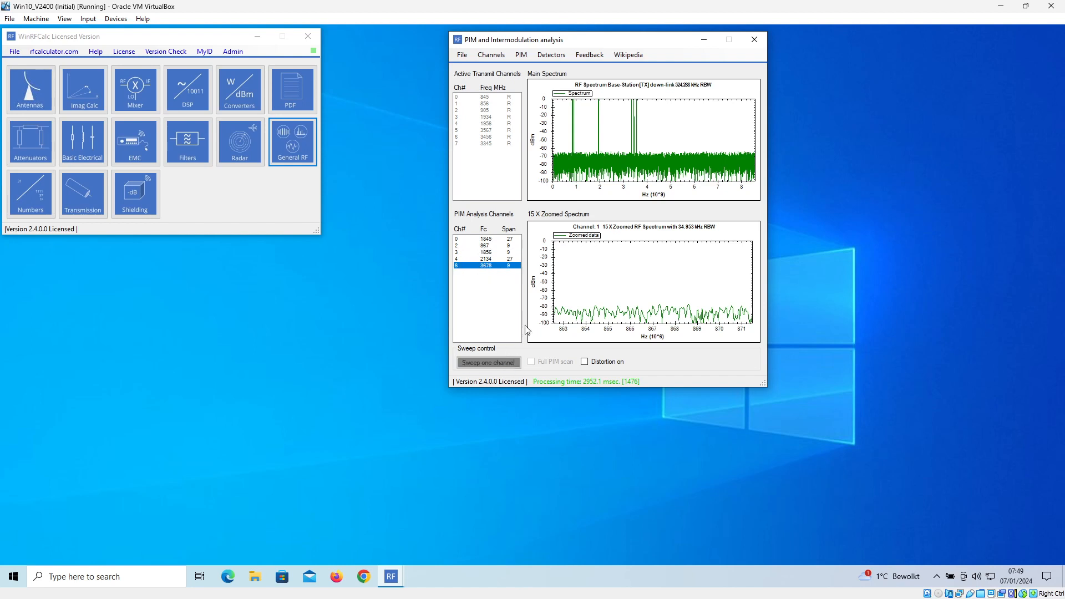
- Sweep PIM analysis channel 3 at 1856 MHz without distortion, and repeat the sweep twice with distortion on
{"action": "left_click", "coordinate": [490, 252]}
{"action": "left_click", "coordinate": [503, 363]}
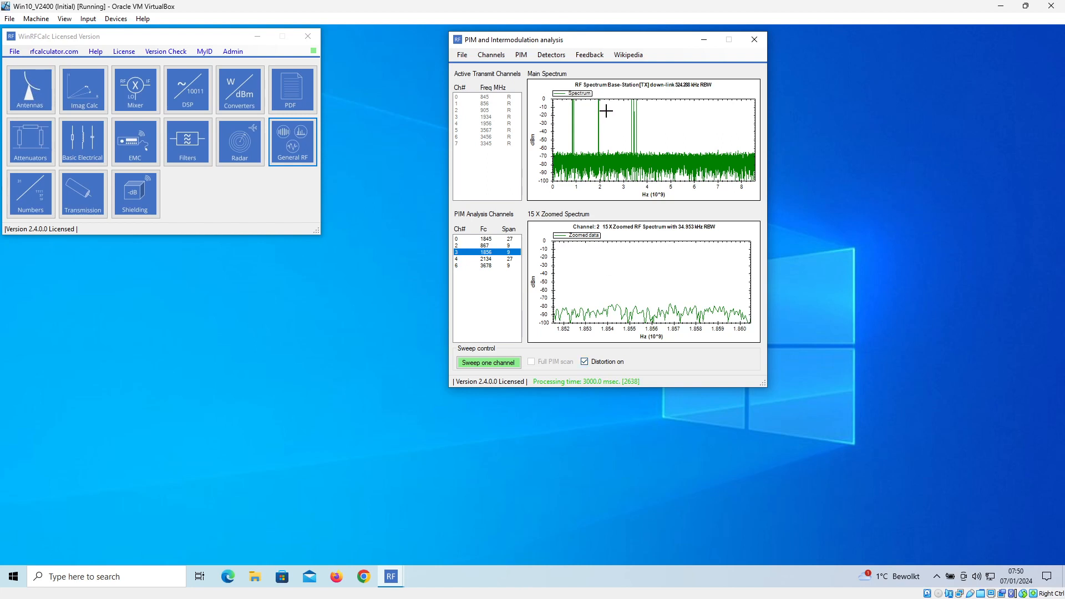
{"action": "left_click", "coordinate": [503, 364]}
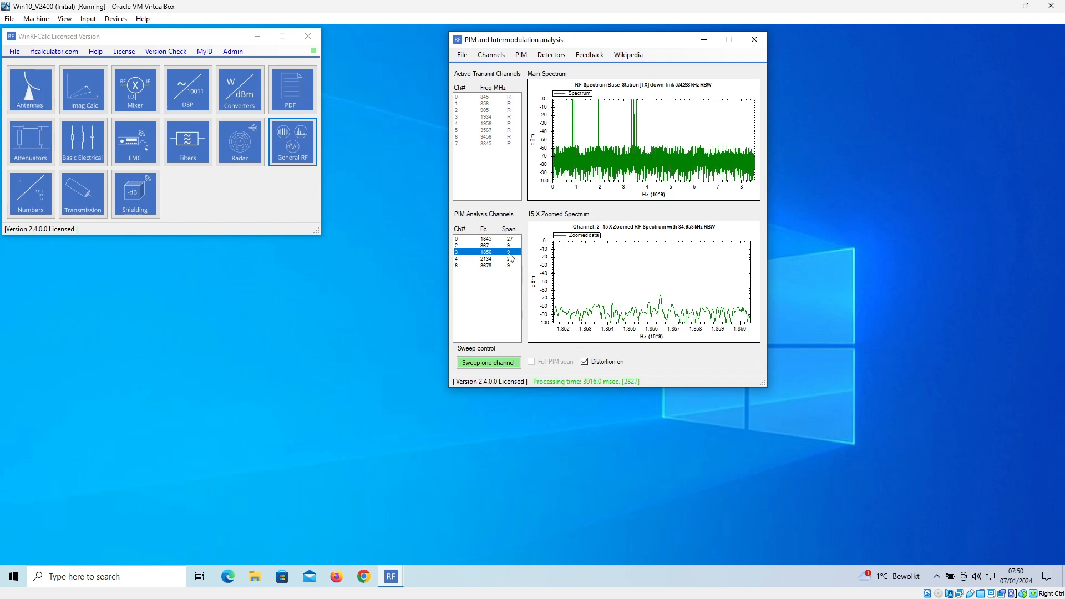
{"action": "left_click", "coordinate": [503, 362]}
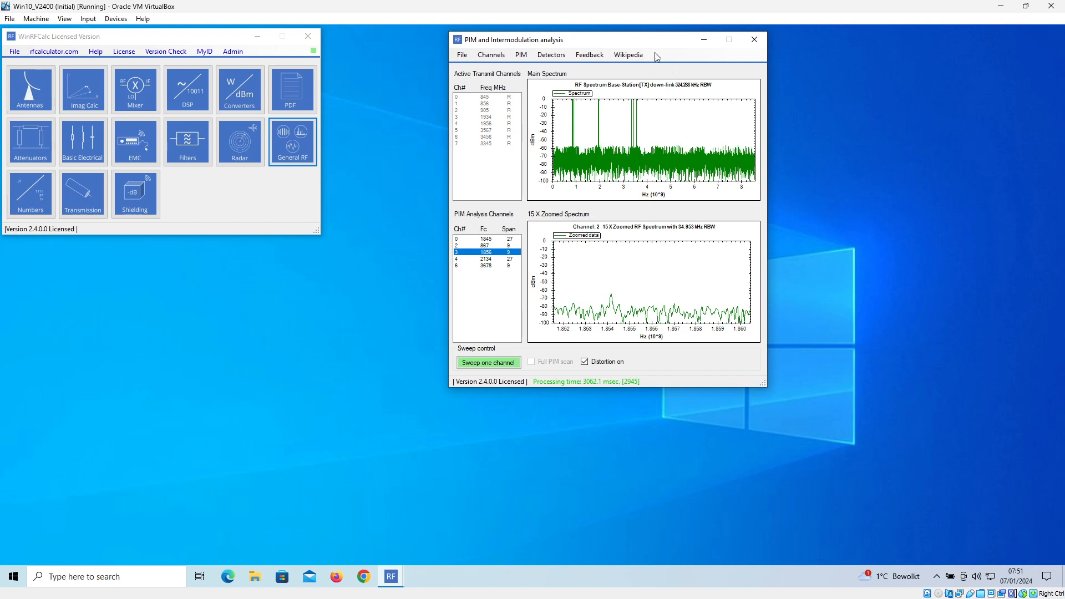
- Move the PIM and Intermodulation analysis window aside and open the PIM Detectors window clear of it
{"action": "left_click_drag", "start_coordinate": [665, 45], "coordinate": [957, 45]}
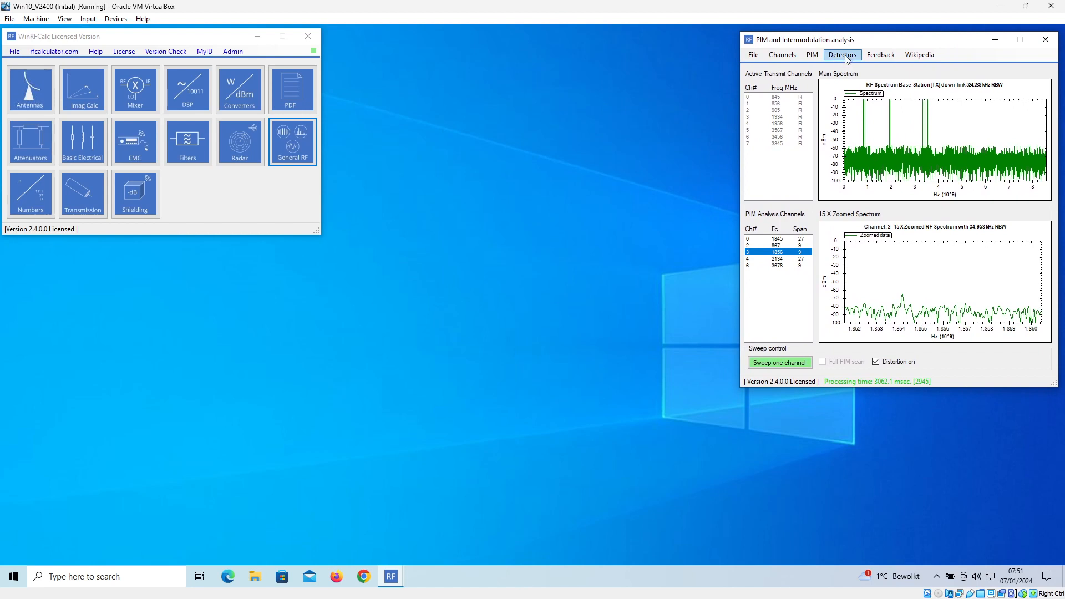
{"action": "left_click", "coordinate": [843, 55]}
{"action": "left_click_drag", "start_coordinate": [476, 148], "coordinate": [528, 284]}
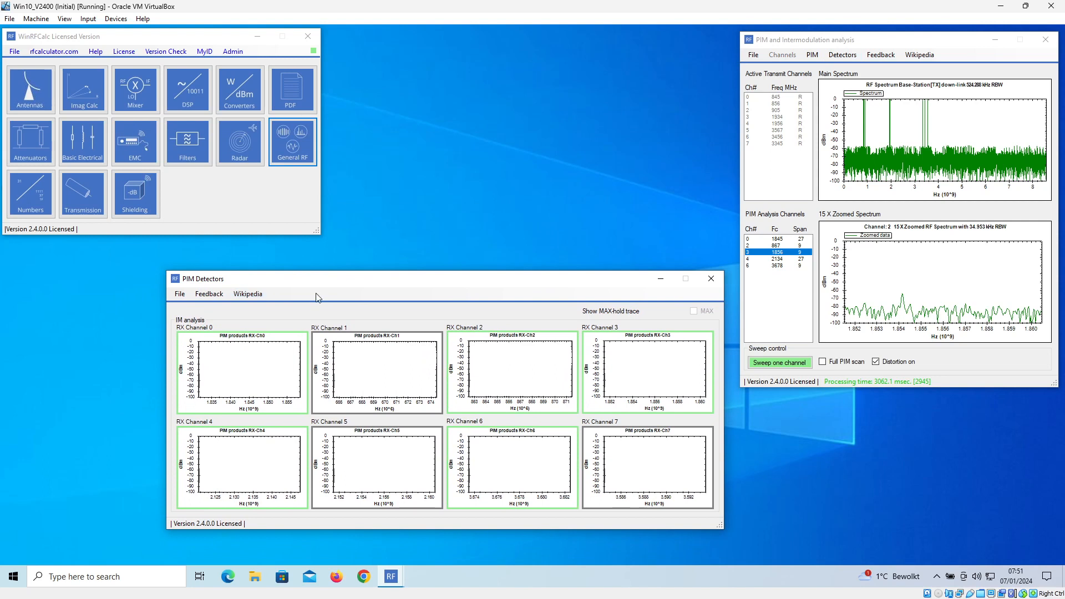
{"action": "left_click_drag", "start_coordinate": [377, 285], "coordinate": [220, 271]}
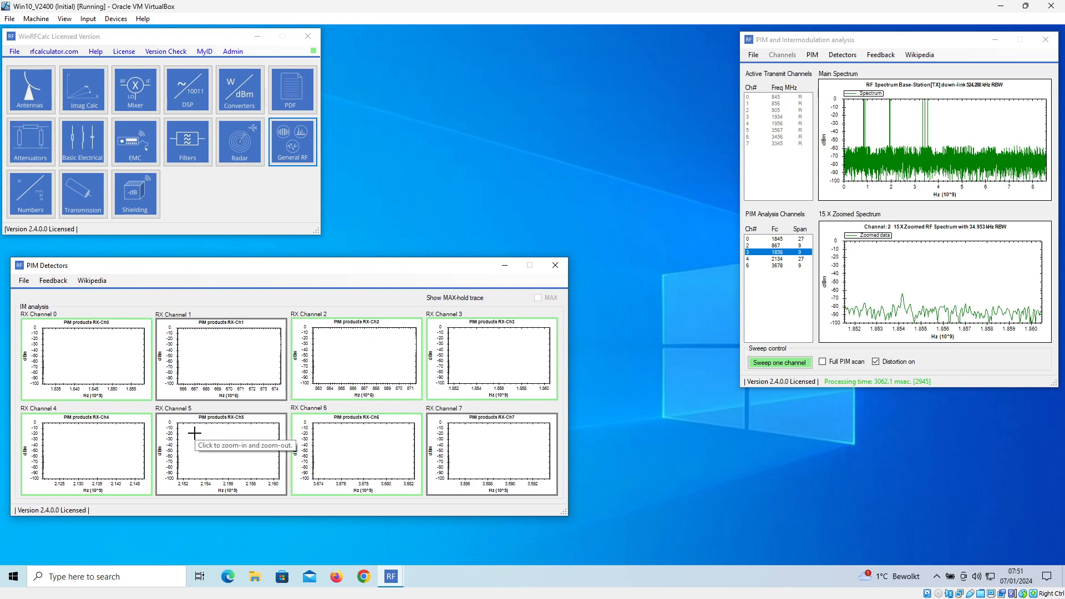
- Close the PIM Detectors window, review the channel frequency and bandwidth settings, and confirm them
{"action": "left_click", "coordinate": [555, 265]}
{"action": "left_click", "coordinate": [782, 55]}
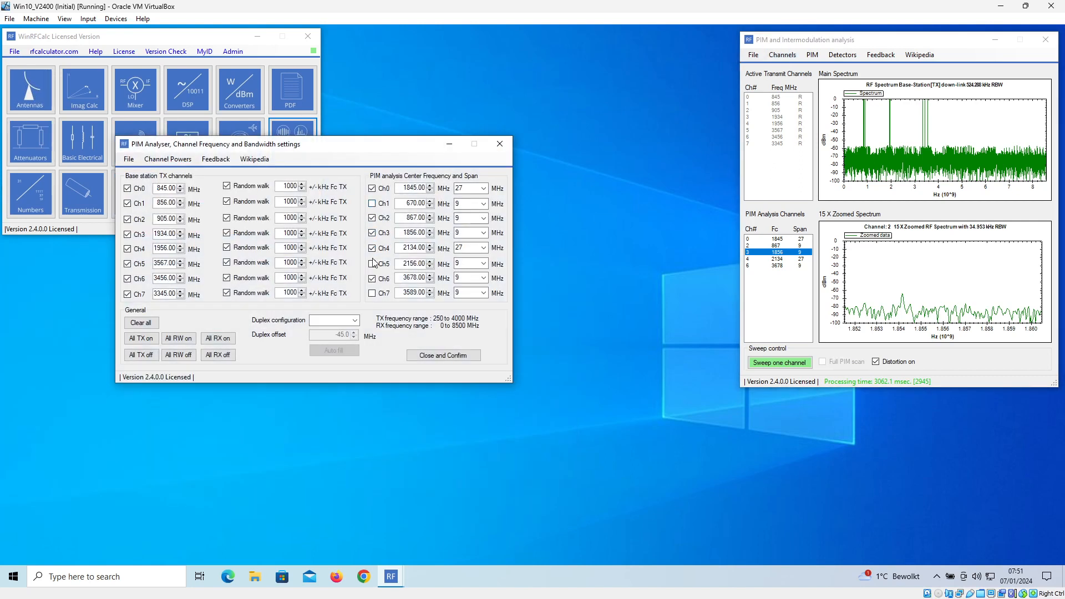
{"action": "left_click", "coordinate": [459, 356]}
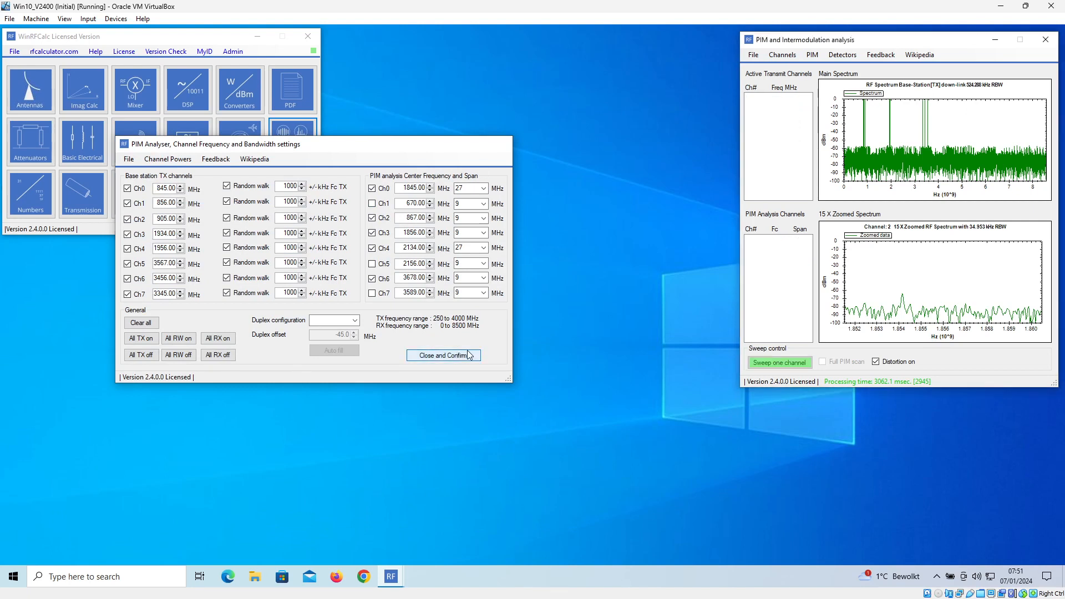
- Open the PIM Detectors window to view its RX channel graphs beside the analysis window, and close it again
{"action": "left_click", "coordinate": [842, 54]}
{"action": "left_click_drag", "start_coordinate": [459, 148], "coordinate": [475, 273]}
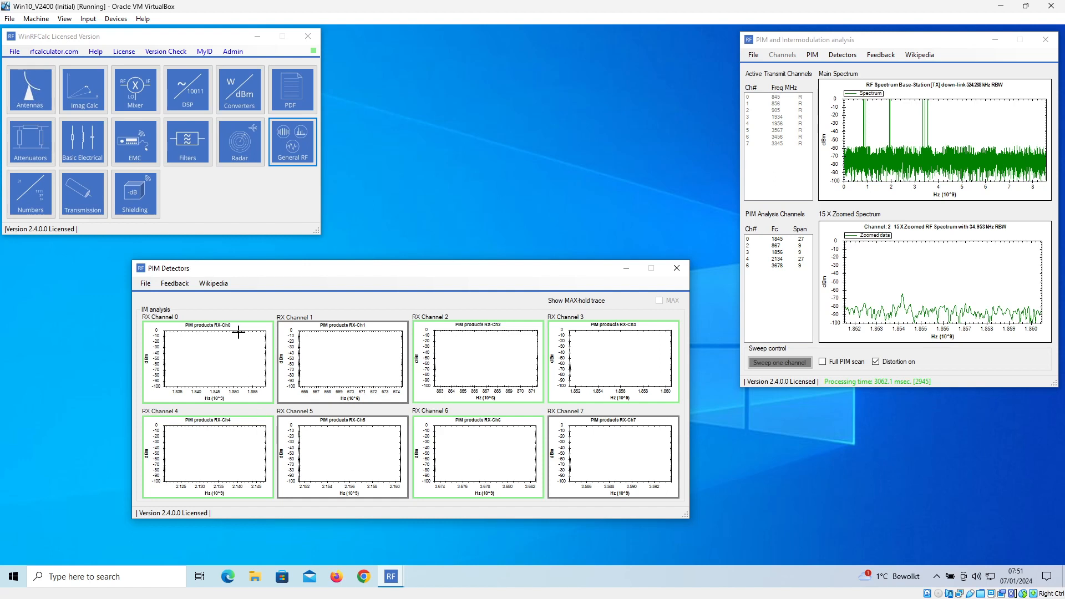
{"action": "left_click_drag", "start_coordinate": [298, 269], "coordinate": [306, 264]}
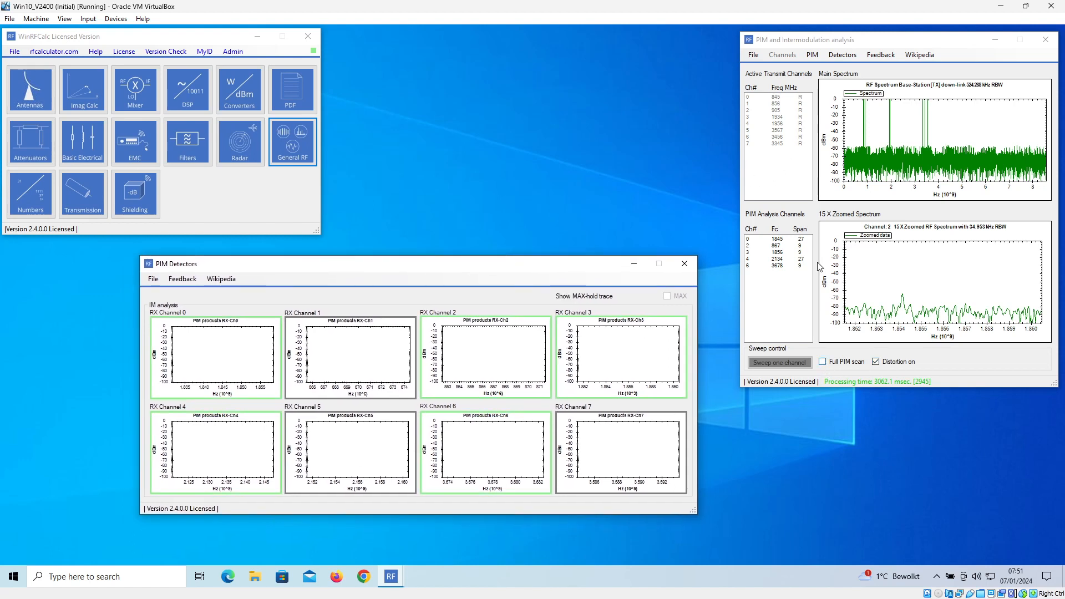
{"action": "left_click_drag", "start_coordinate": [542, 270], "coordinate": [570, 258]}
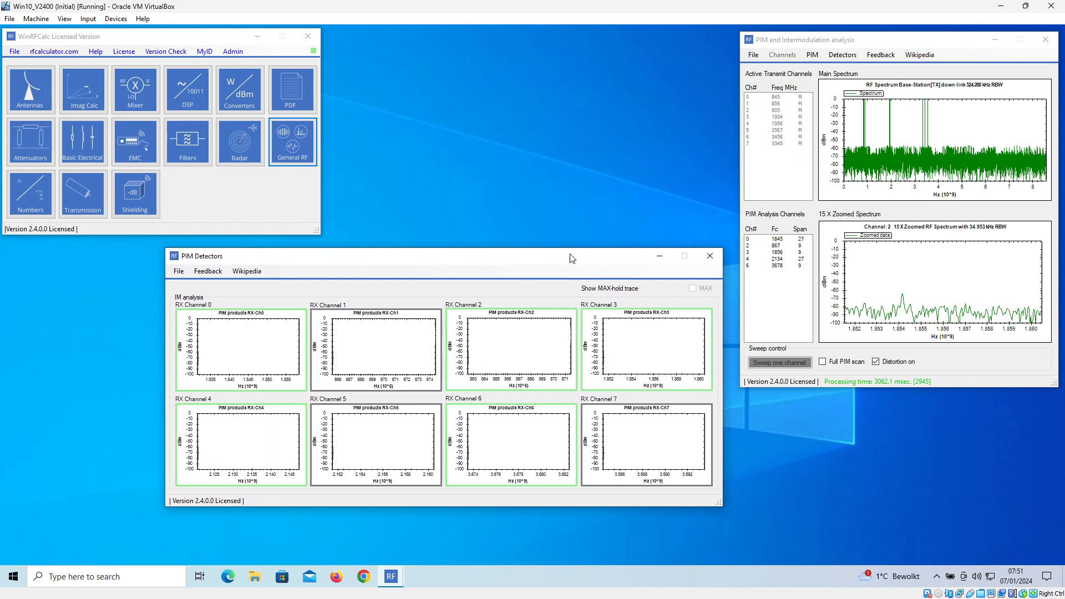
{"action": "left_click", "coordinate": [713, 254]}
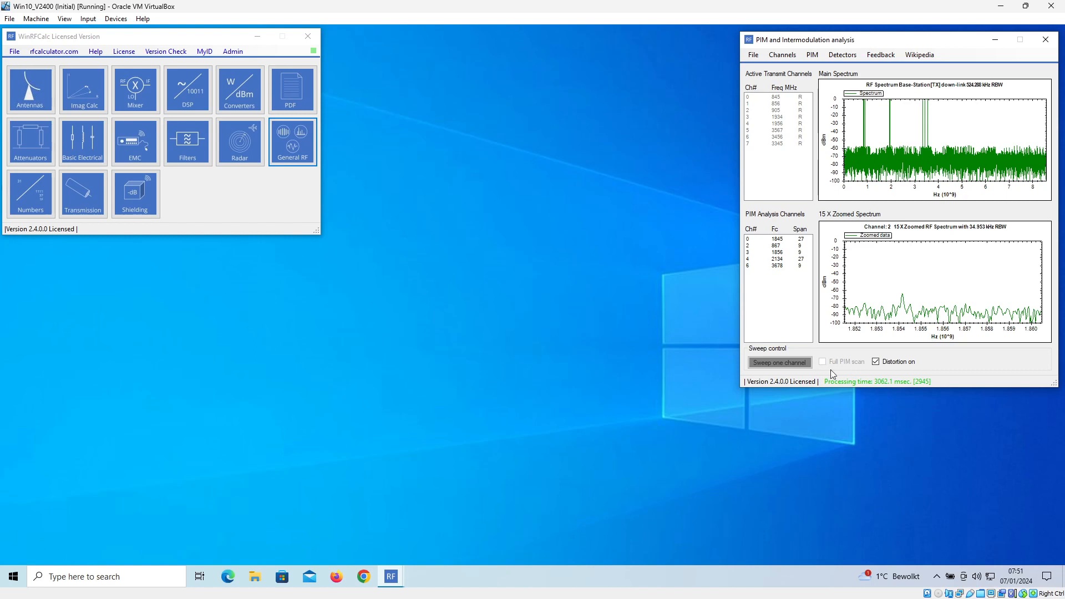
- Reopen the PIM Detectors window beside the analysis window and start a full PIM scan
{"action": "left_click", "coordinate": [843, 55]}
{"action": "left_click_drag", "start_coordinate": [504, 152], "coordinate": [567, 246]}
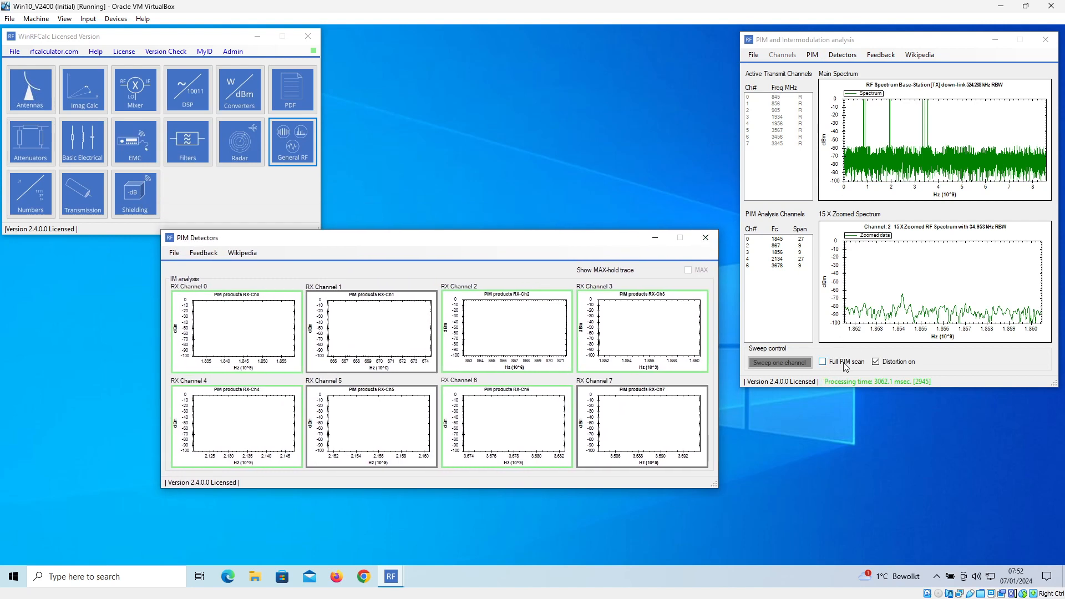
{"action": "left_click_drag", "start_coordinate": [594, 238], "coordinate": [586, 263]}
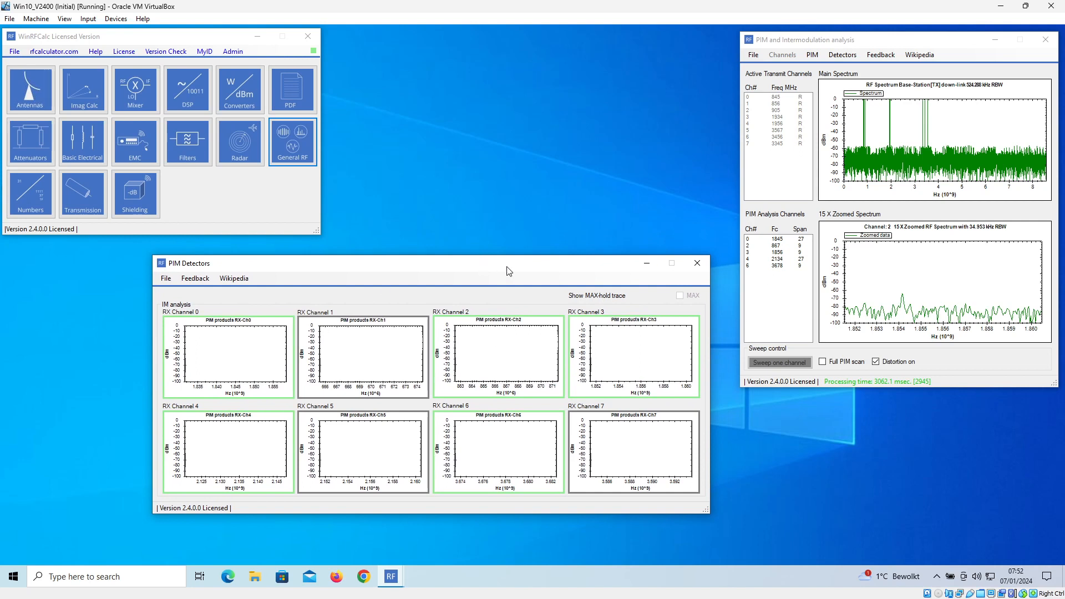
{"action": "left_click_drag", "start_coordinate": [510, 270], "coordinate": [496, 269]}
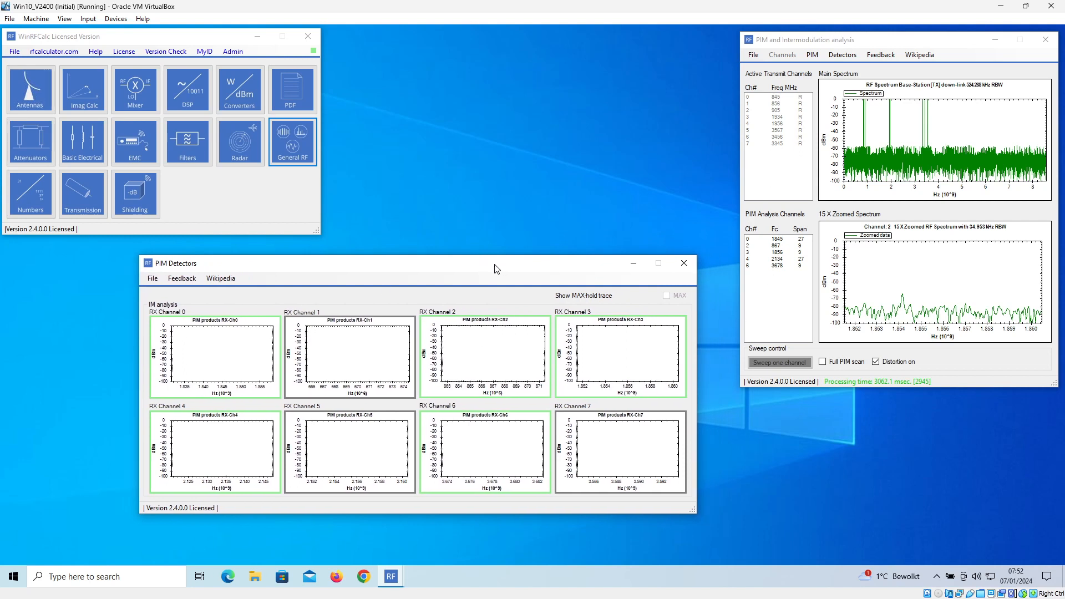
{"action": "left_click", "coordinate": [824, 362]}
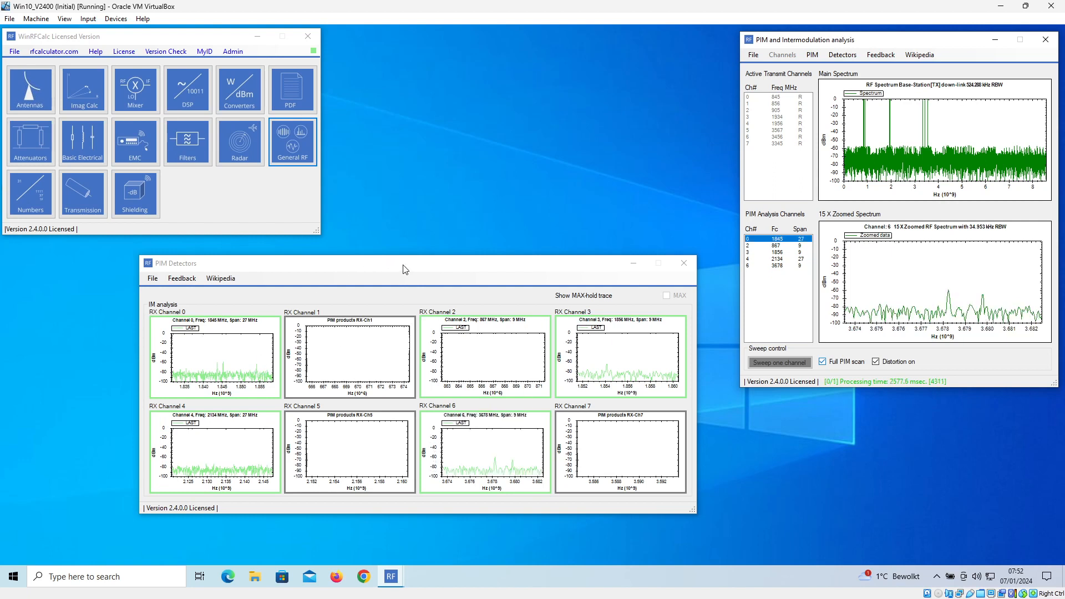
- Arrange the PIM Detectors and PIM analysis windows side by side while the full PIM scan runs
{"action": "mouse_move", "coordinate": [426, 266]}
{"action": "left_mouse_down"}
{"action": "mouse_move", "coordinate": [454, 277]}
{"action": "mouse_move", "coordinate": [442, 277]}
{"action": "left_mouse_up"}
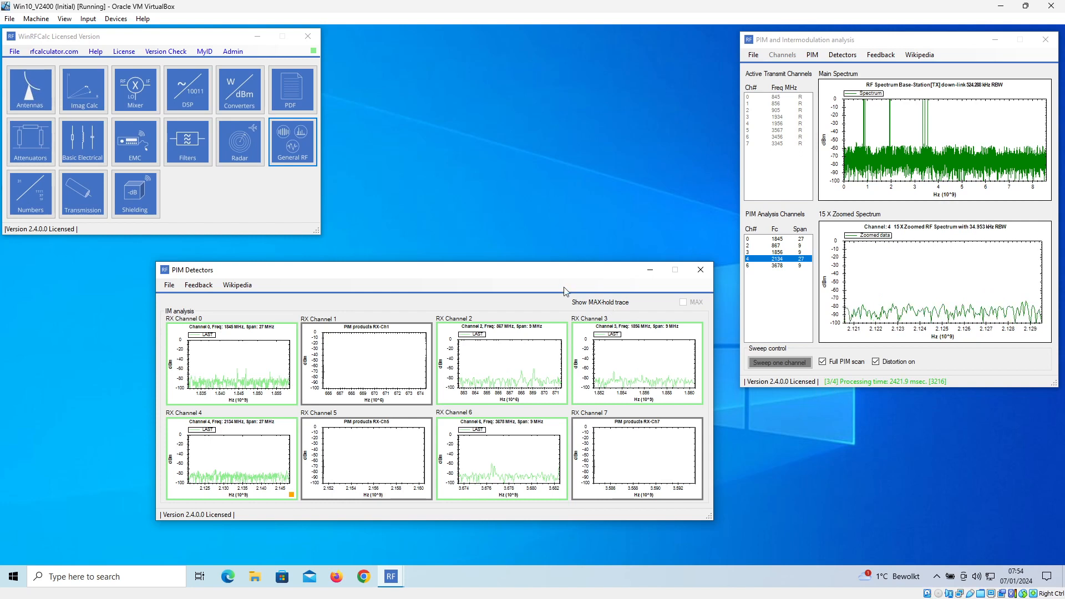
{"action": "left_click_drag", "start_coordinate": [498, 273], "coordinate": [511, 274]}
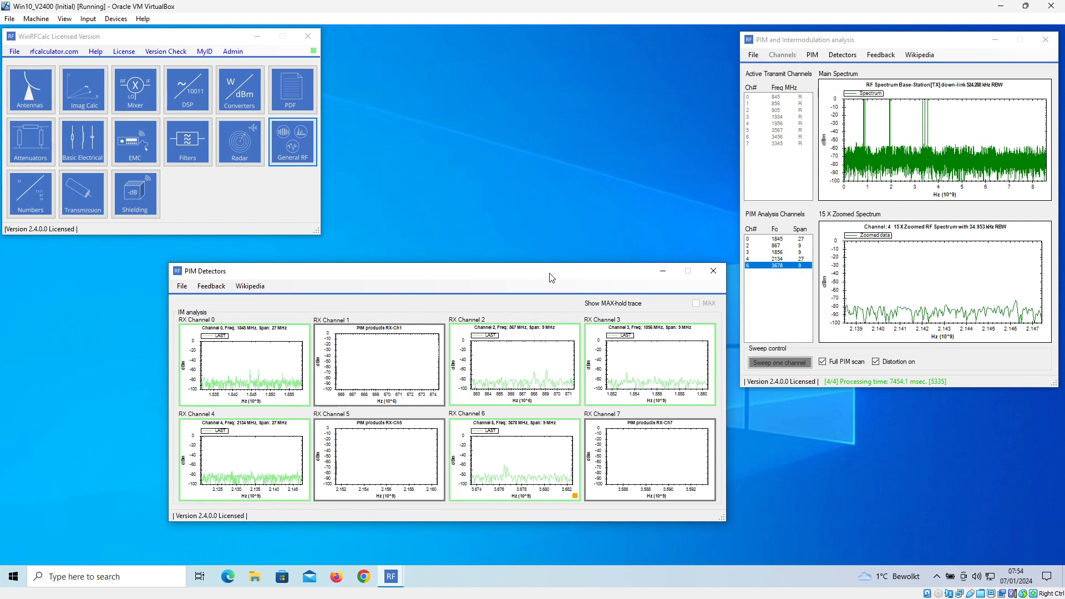
{"action": "left_click_drag", "start_coordinate": [499, 276], "coordinate": [485, 274]}
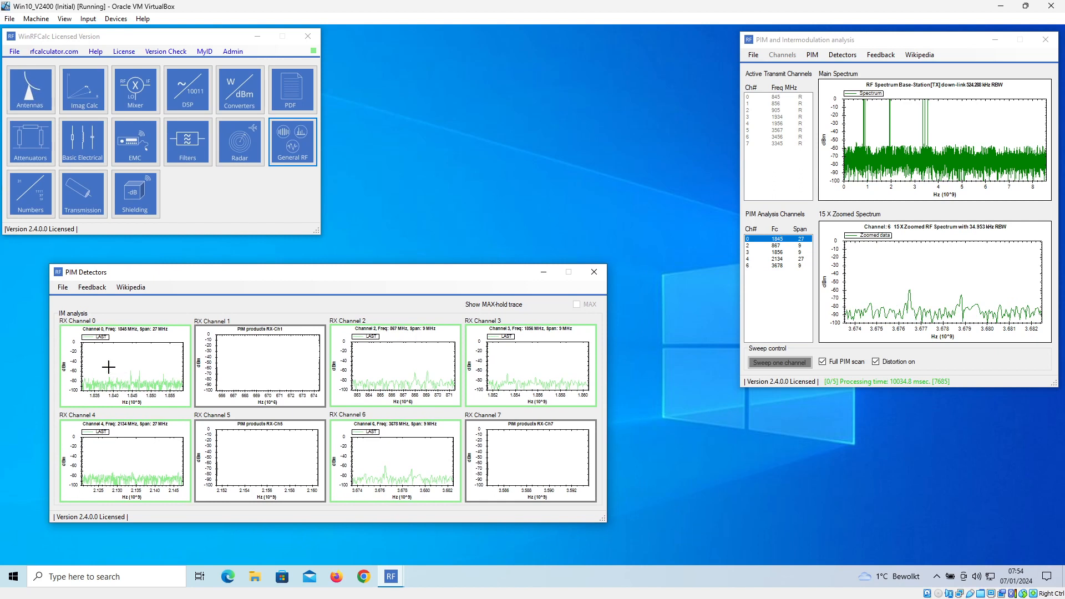
{"action": "left_click_drag", "start_coordinate": [295, 281], "coordinate": [340, 280]}
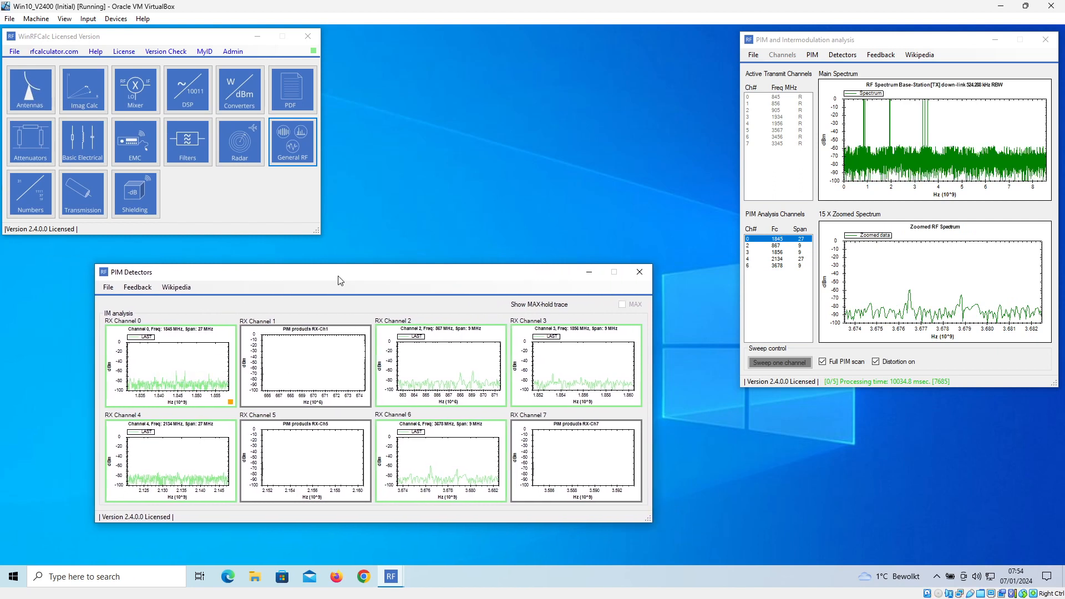
{"action": "left_click_drag", "start_coordinate": [394, 278], "coordinate": [407, 196]}
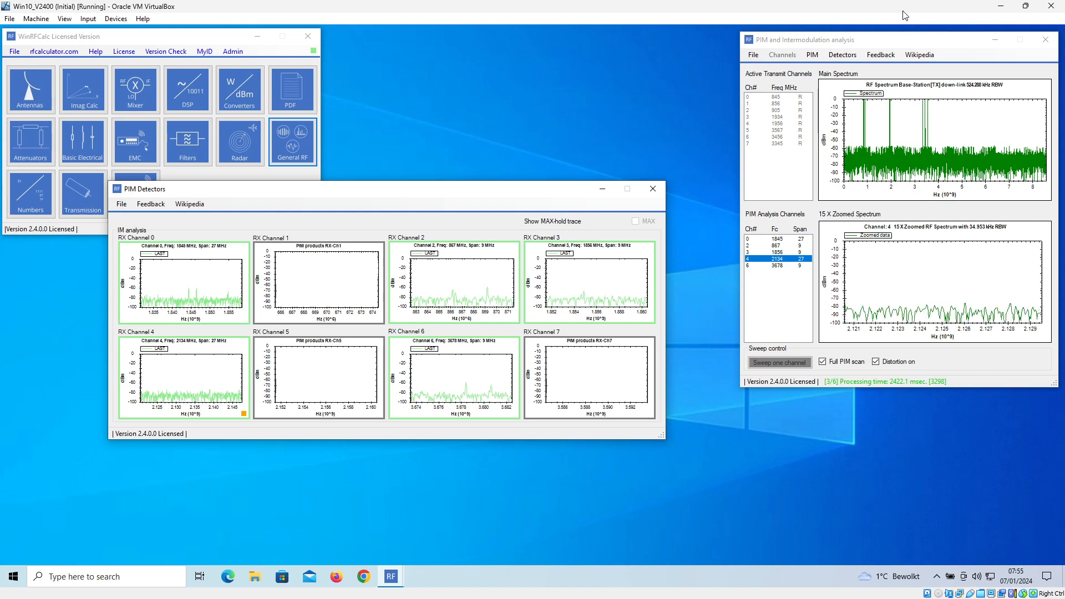
{"action": "left_click_drag", "start_coordinate": [970, 47], "coordinate": [948, 80]}
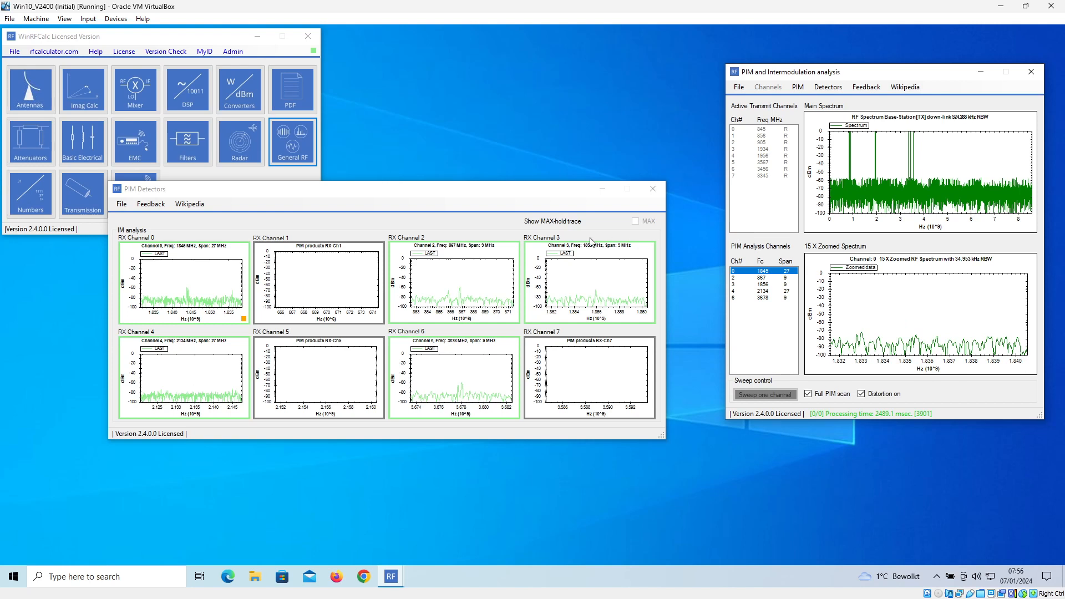
- Show the MAX-hold trace on the PIM detector graphs and move the window clear of the main launcher
{"action": "left_click_drag", "start_coordinate": [552, 203], "coordinate": [537, 232]}
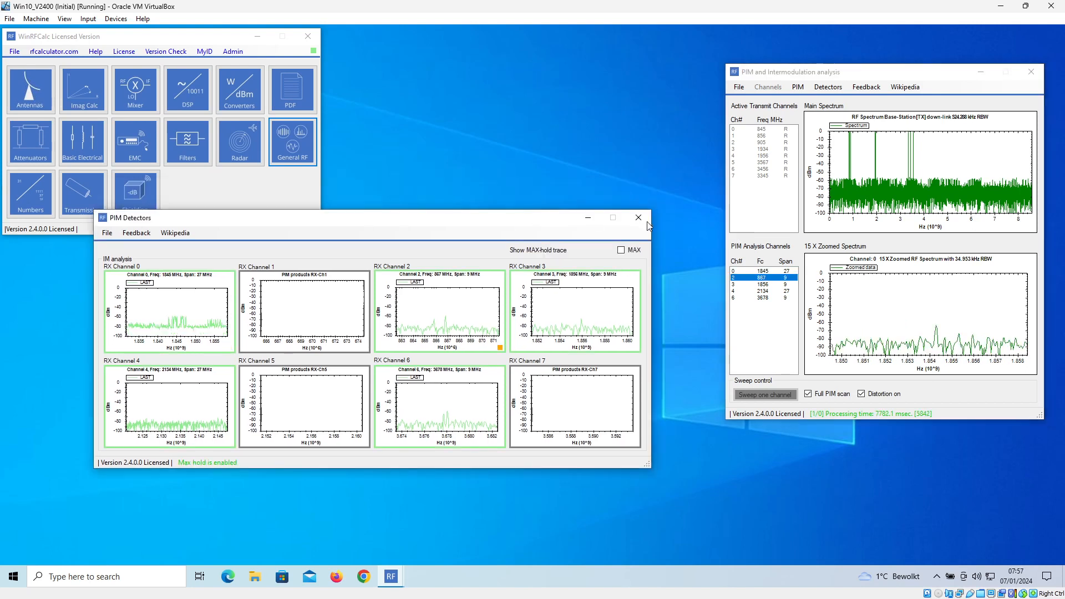
{"action": "left_click", "coordinate": [622, 250]}
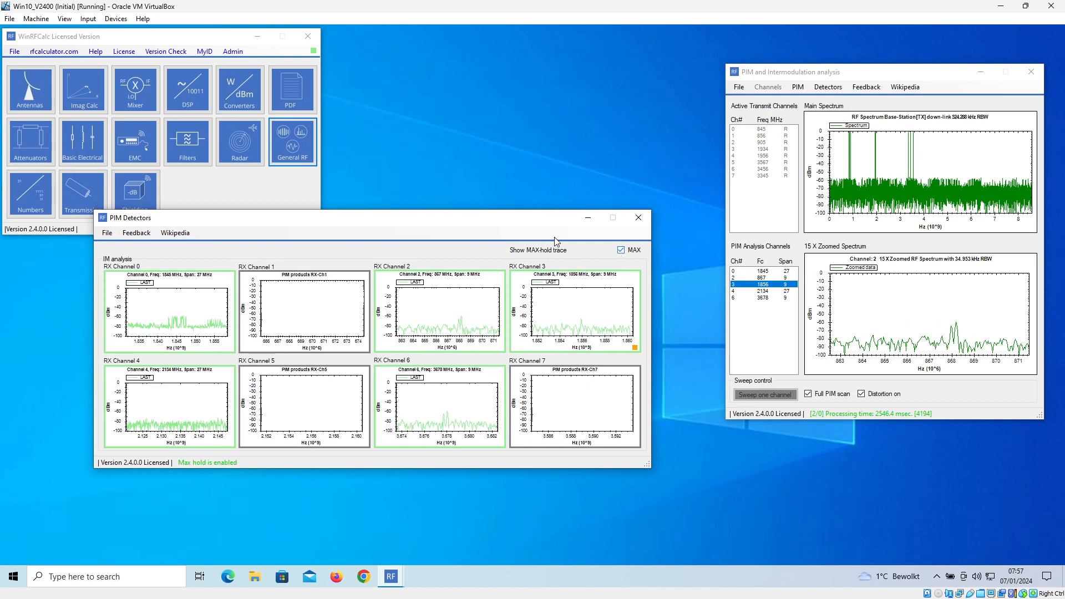
{"action": "left_click_drag", "start_coordinate": [526, 222], "coordinate": [477, 256]}
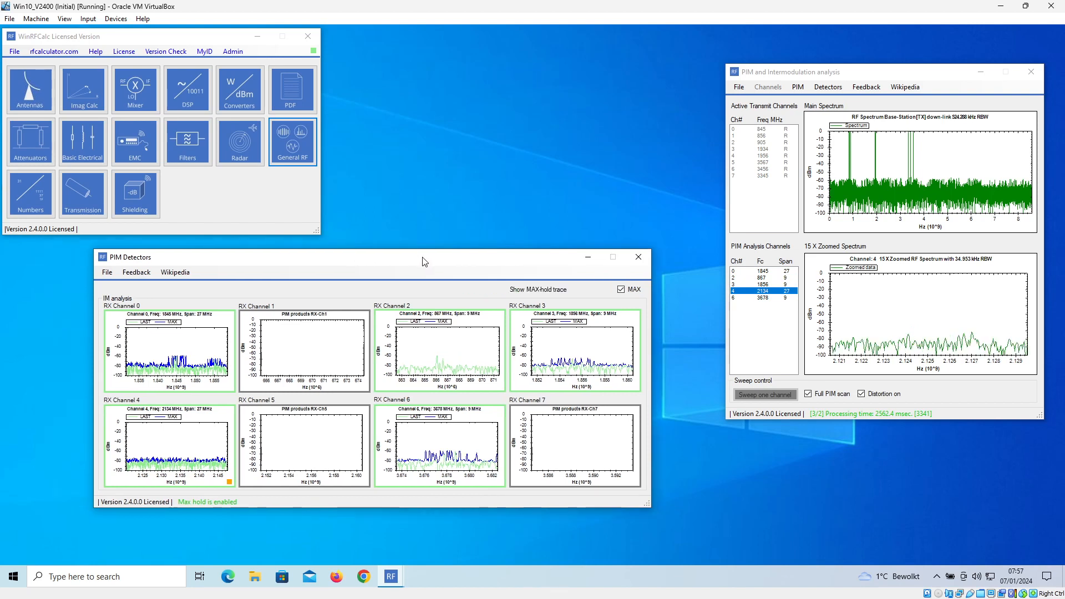
- Enlarge the RX Channel 0 detector graph at 1845 MHz and reposition the window so the whole plot fits on the desktop
{"action": "left_click_drag", "start_coordinate": [431, 261], "coordinate": [448, 260]}
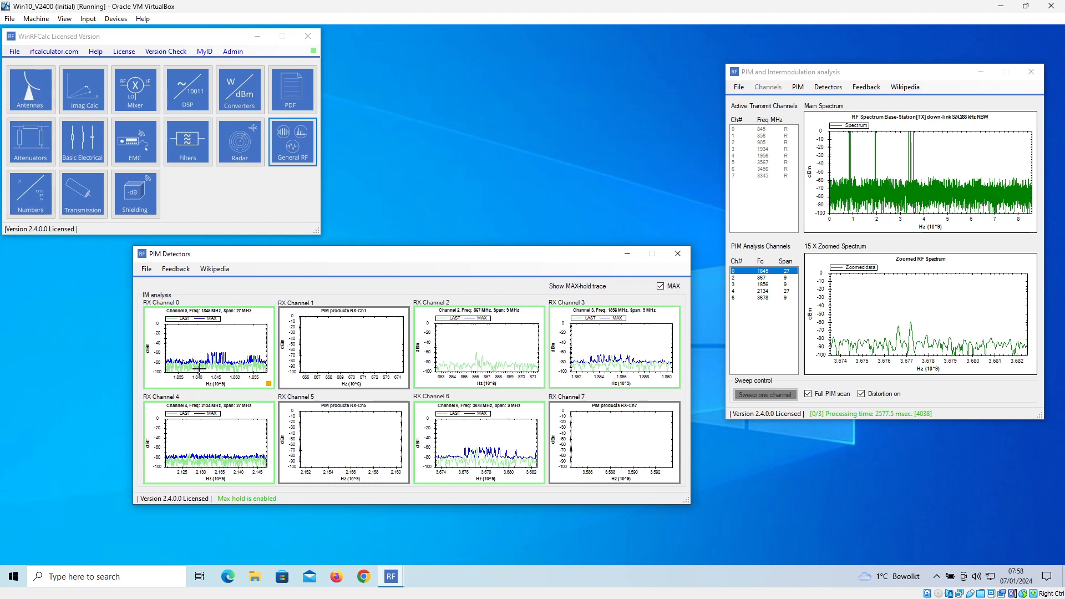
{"action": "left_click", "coordinate": [261, 325]}
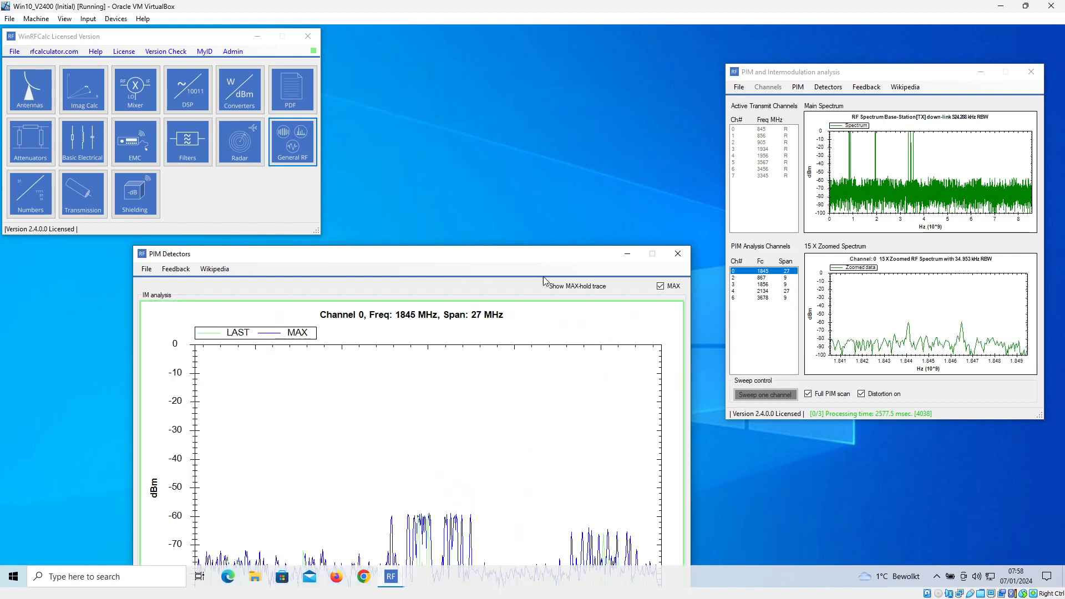
{"action": "left_click_drag", "start_coordinate": [546, 254], "coordinate": [555, 78]}
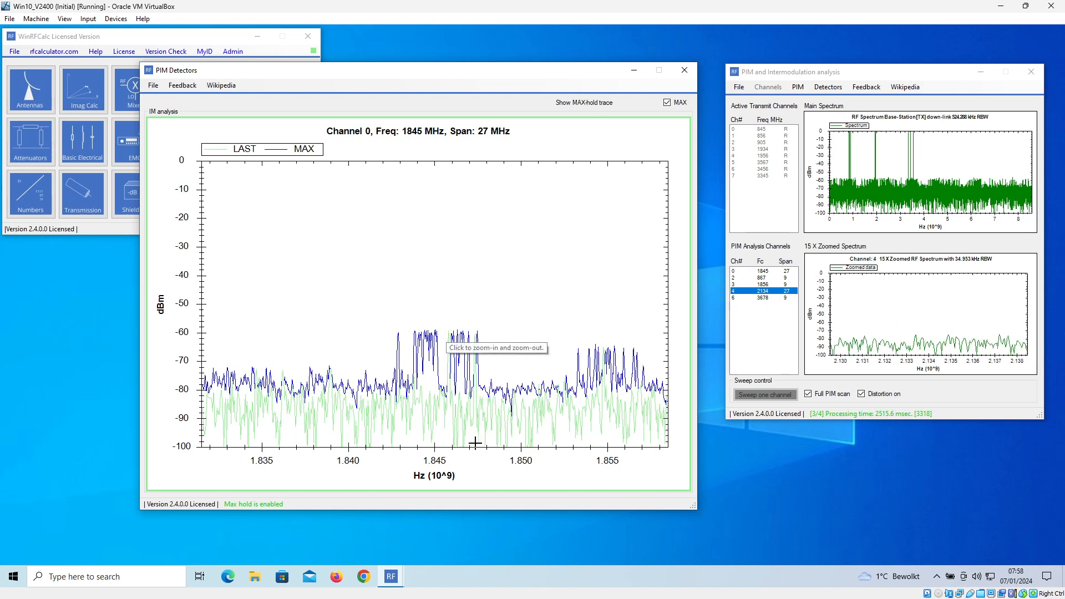
- Inspect the RX Channel 0 peaks between about 1.8448 and 1.8475 GHz in the enlarged detector graph, and restore the full span
{"action": "left_click", "coordinate": [440, 312]}
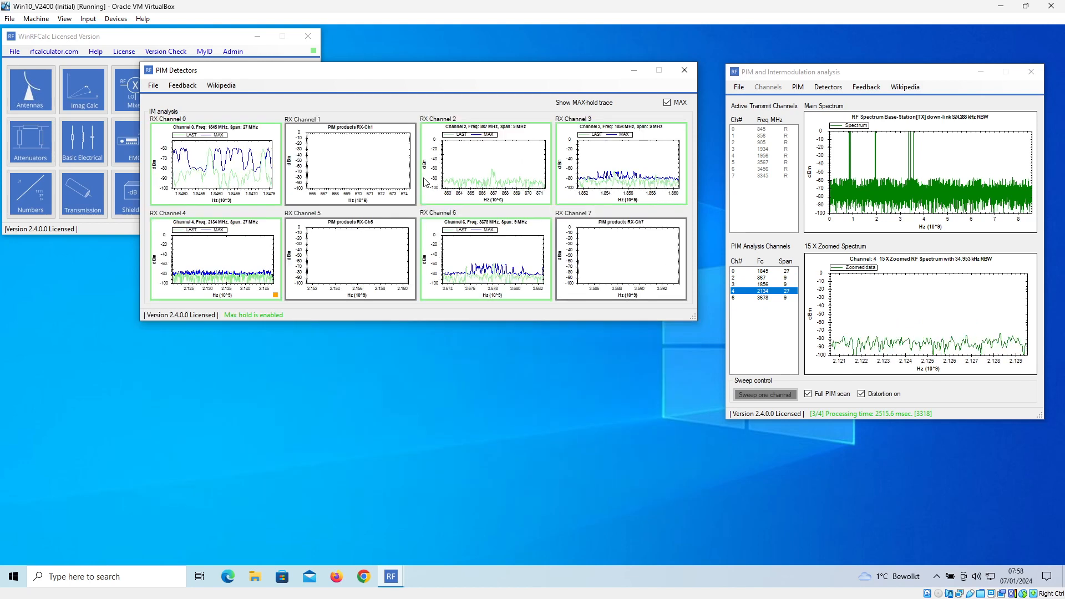
{"action": "left_click", "coordinate": [254, 138]}
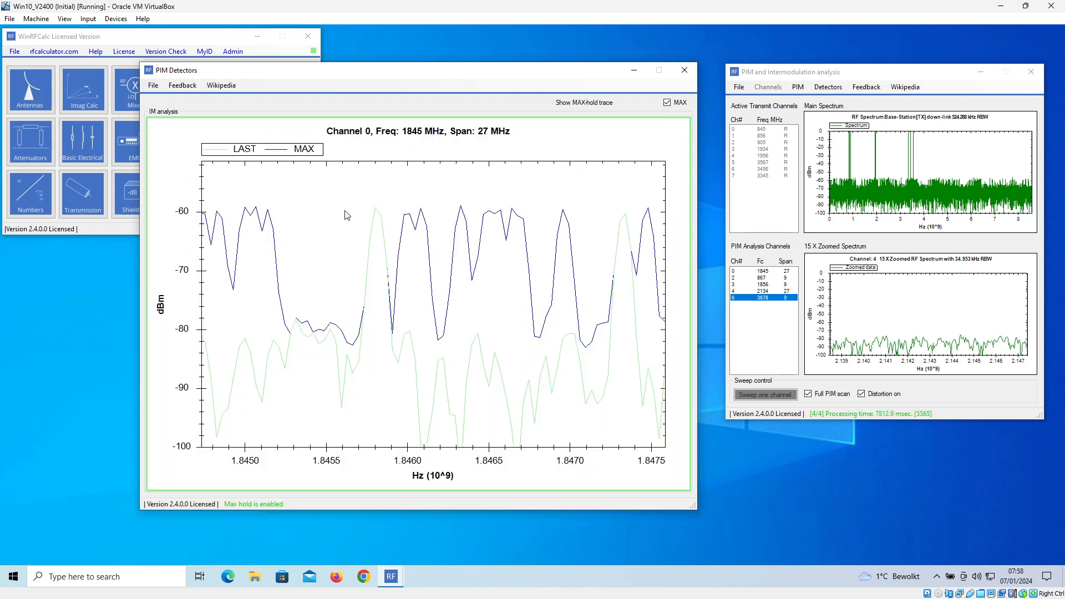
{"action": "right_click", "coordinate": [400, 342]}
{"action": "left_click", "coordinate": [397, 295]}
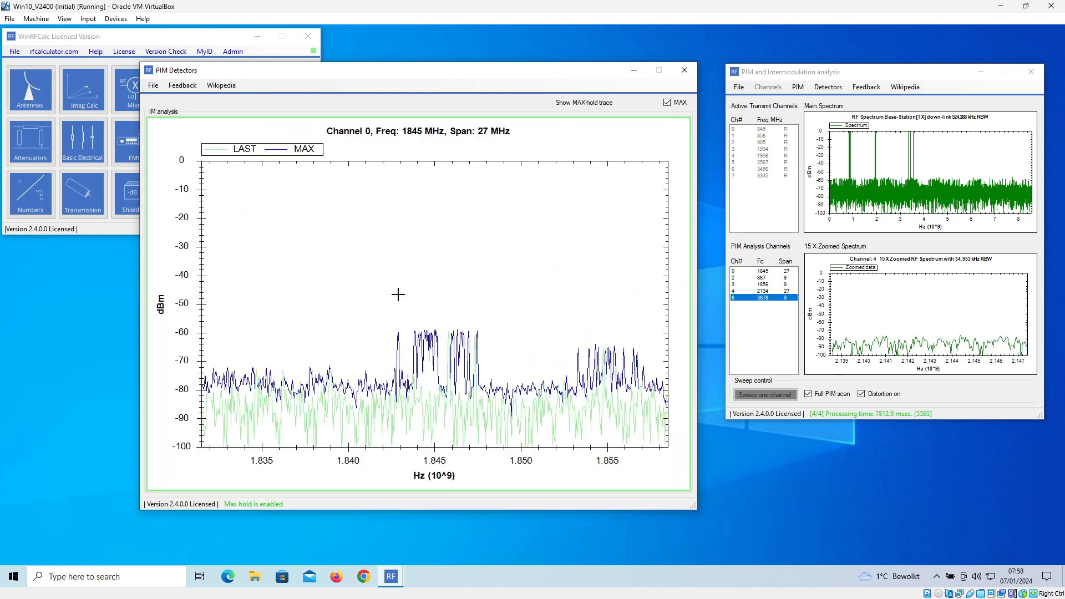
- Zoom the RX Channel 0 graph to about 1.8448–1.8473 GHz, examine it enlarged, and undo all zoom and pan
{"action": "left_click", "coordinate": [207, 163]}
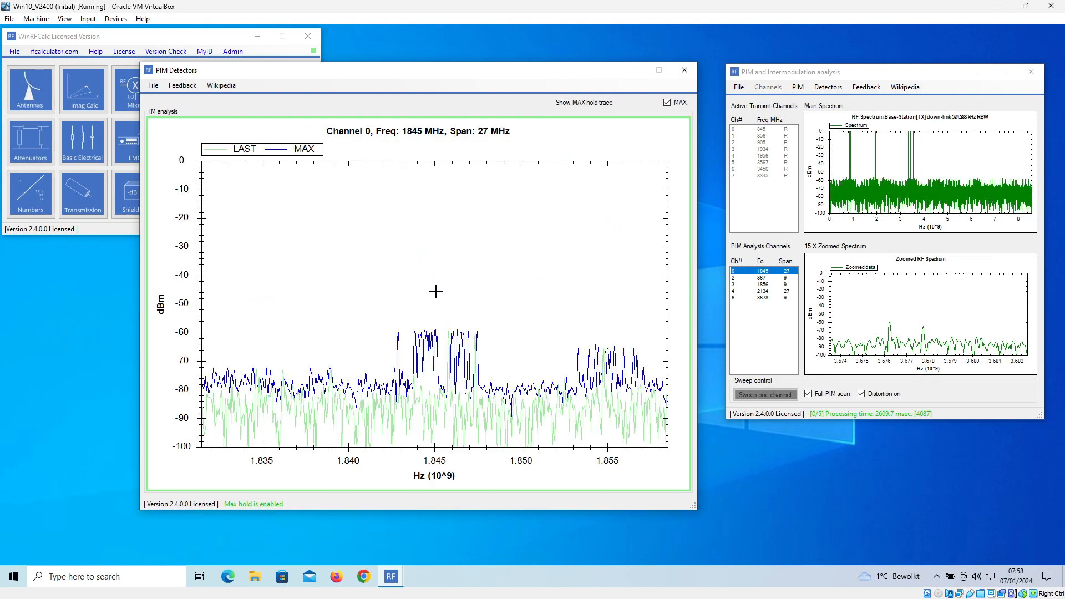
{"action": "left_click_drag", "start_coordinate": [450, 374], "coordinate": [470, 452]}
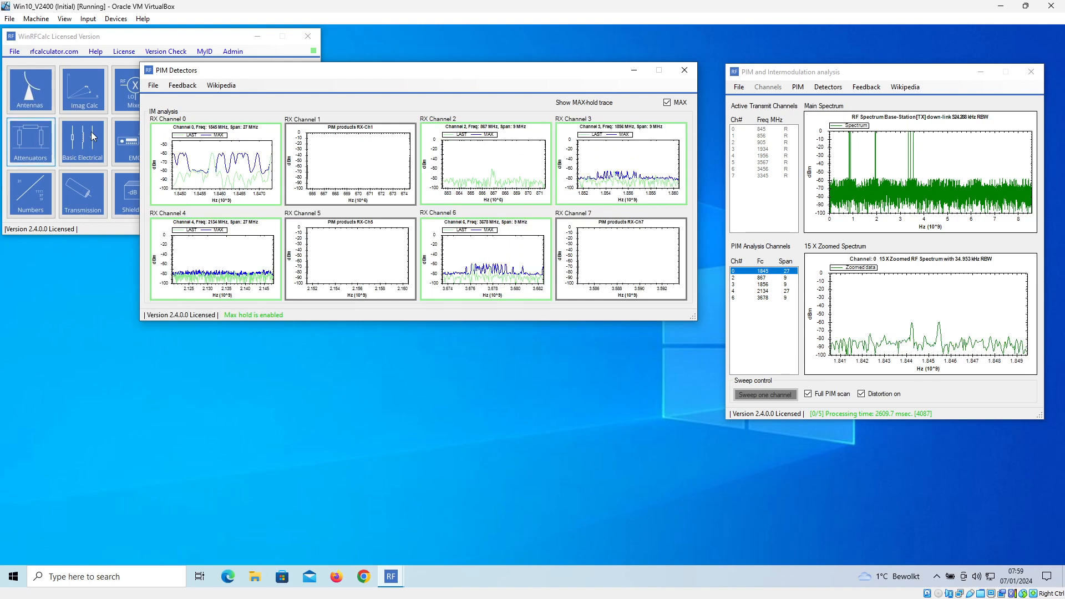
{"action": "left_click", "coordinate": [262, 142]}
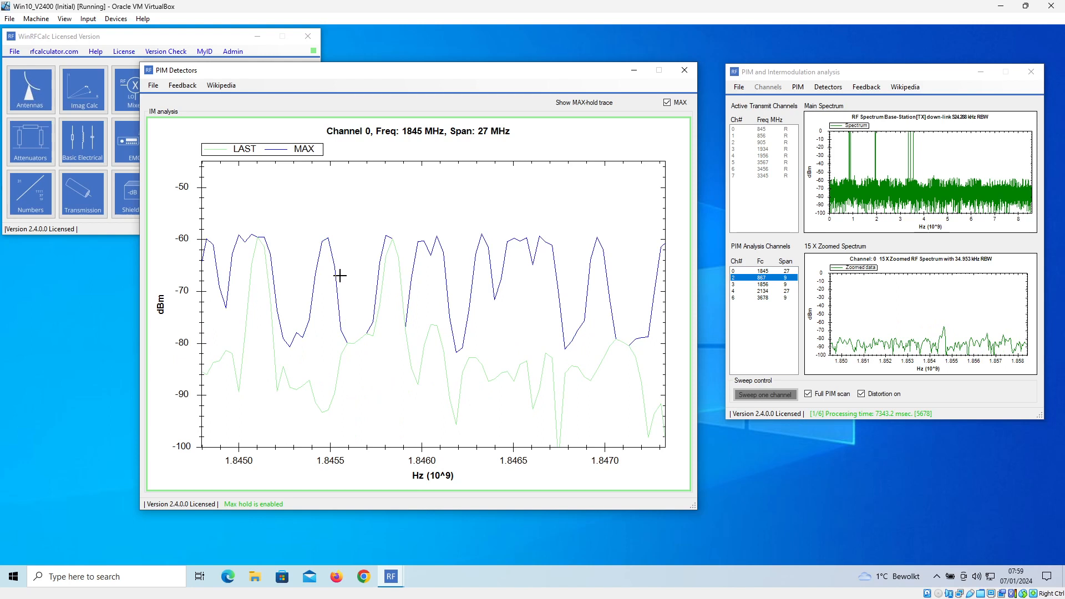
{"action": "right_click", "coordinate": [402, 197]}
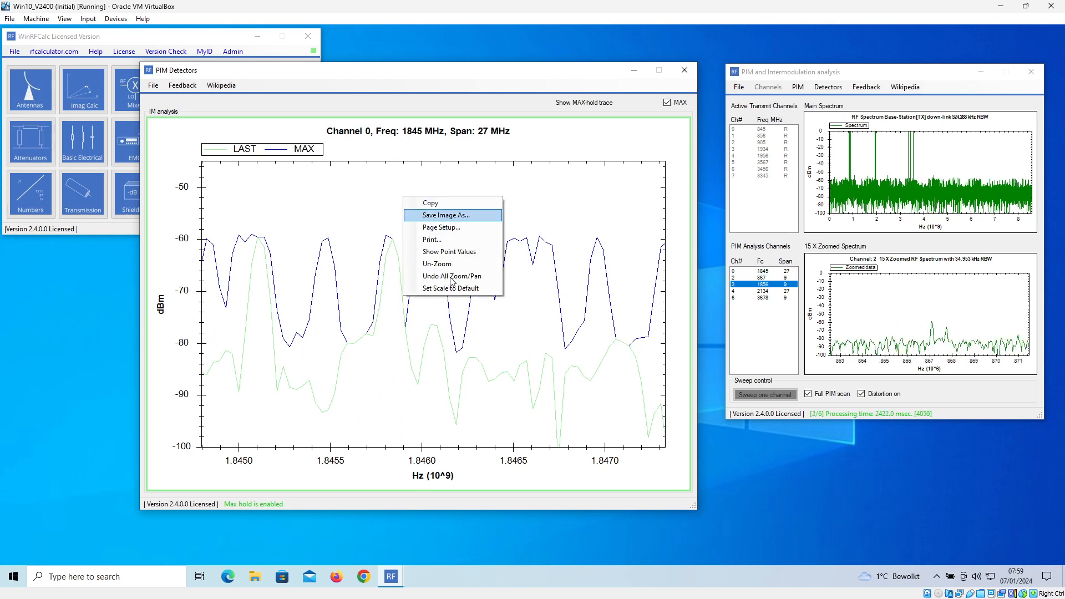
{"action": "left_click", "coordinate": [459, 277]}
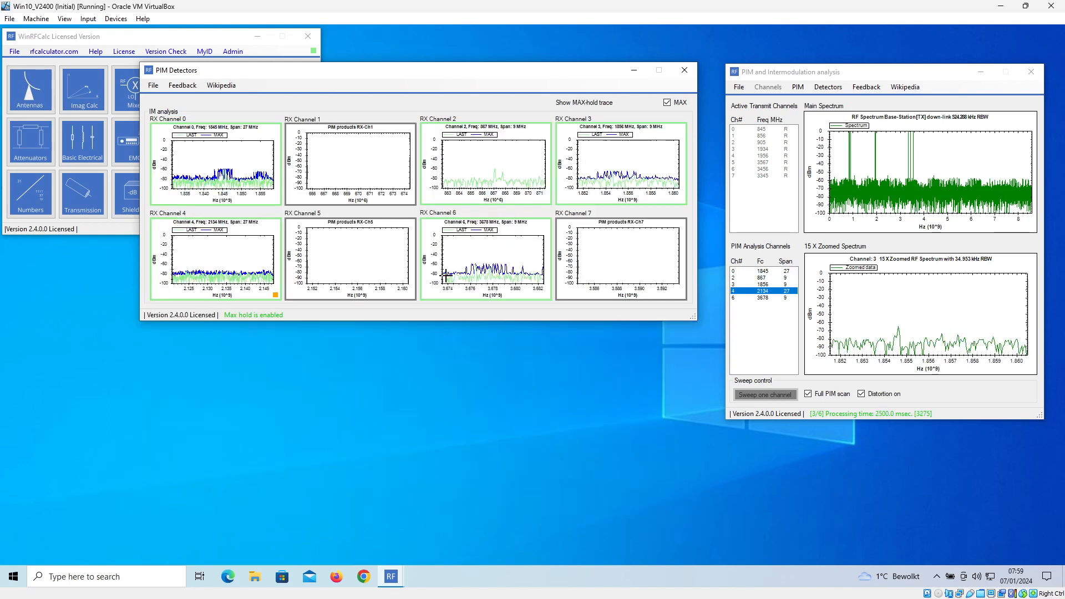
- Examine the enlarged RX Channel 0 and RX Channel 6 detector graphs in turn, and return to the overview of all detectors
{"action": "double_click", "coordinate": [241, 156]}
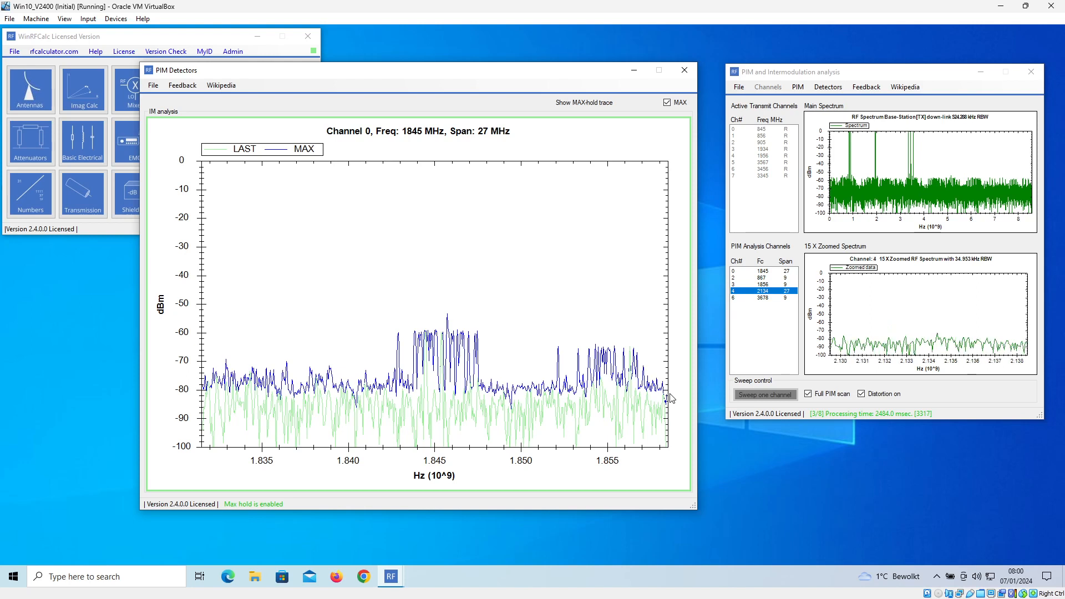
{"action": "left_click", "coordinate": [537, 246]}
{"action": "left_click", "coordinate": [532, 263]}
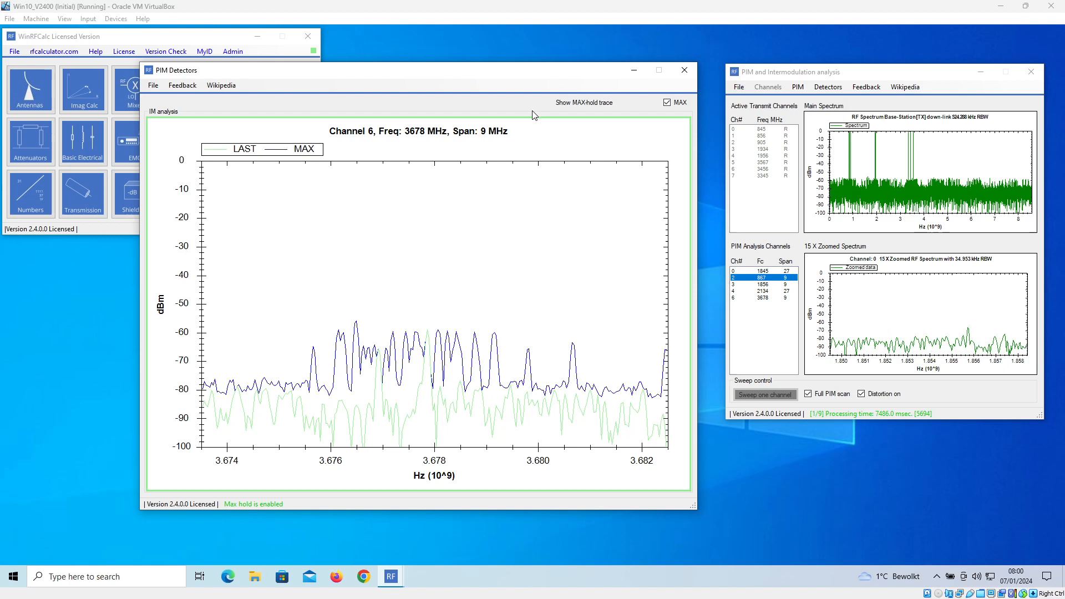
{"action": "left_click_drag", "start_coordinate": [513, 74], "coordinate": [507, 75]}
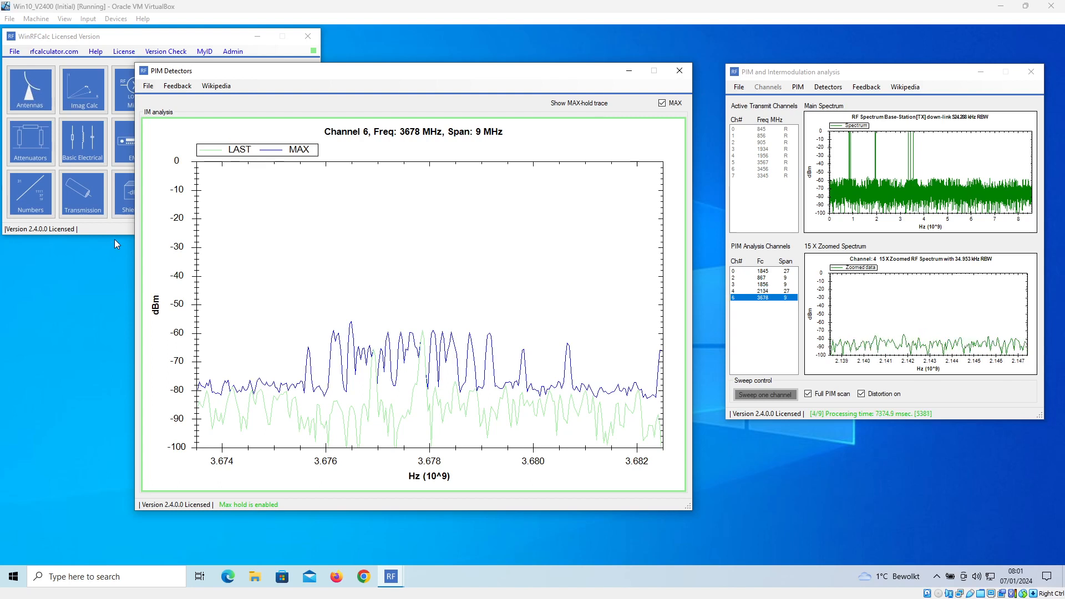
{"action": "left_click", "coordinate": [574, 152]}
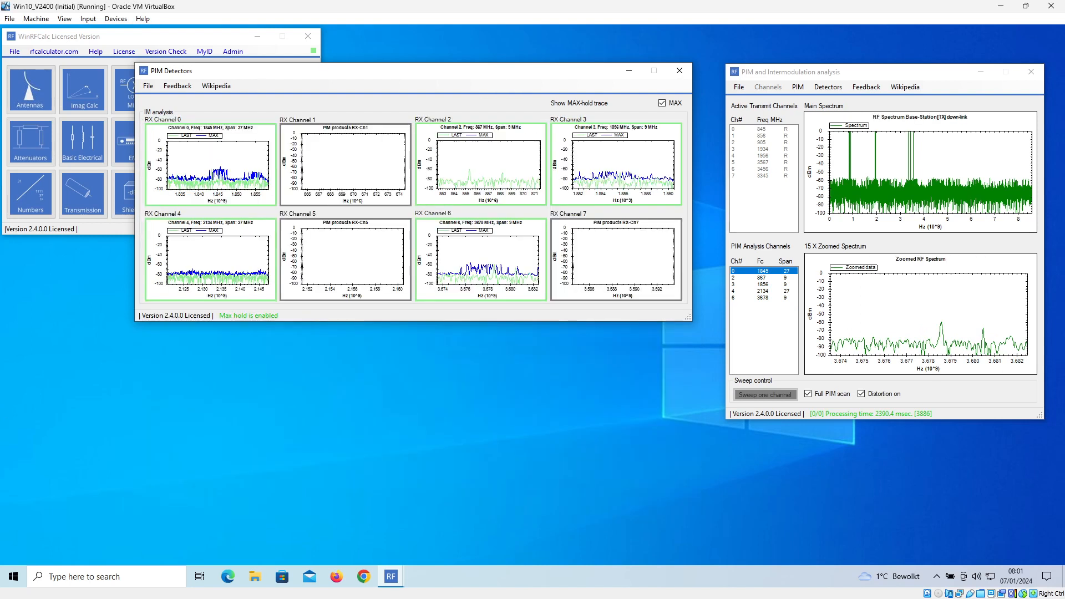
- Close the PIM Detectors window with the MAX-hold trace switched off, and move the PIM analysis window closer to the main launcher
{"action": "left_click_drag", "start_coordinate": [595, 71], "coordinate": [586, 100]}
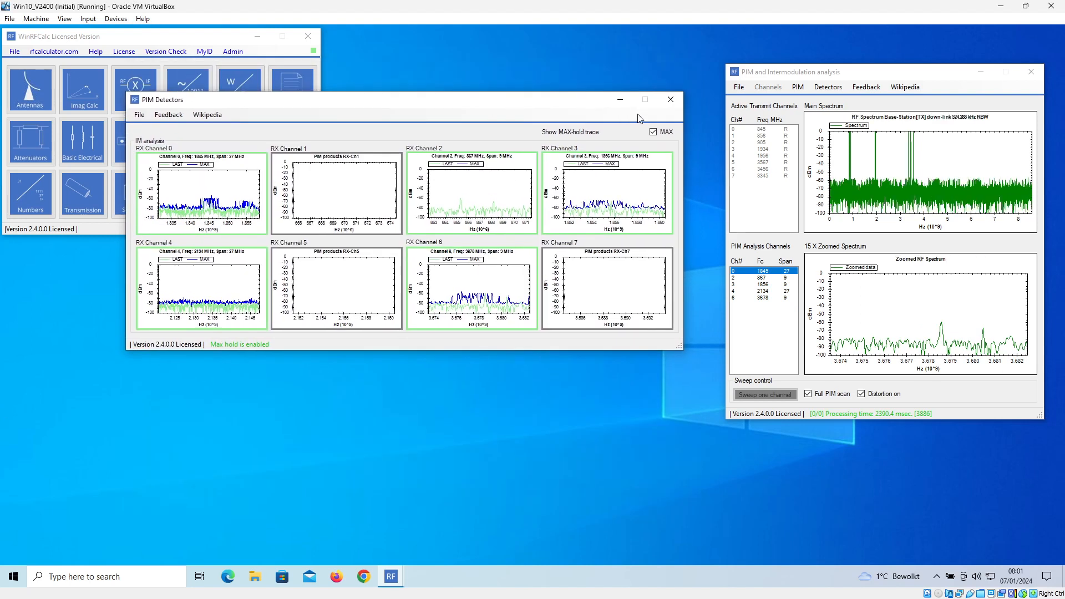
{"action": "left_click", "coordinate": [671, 99]}
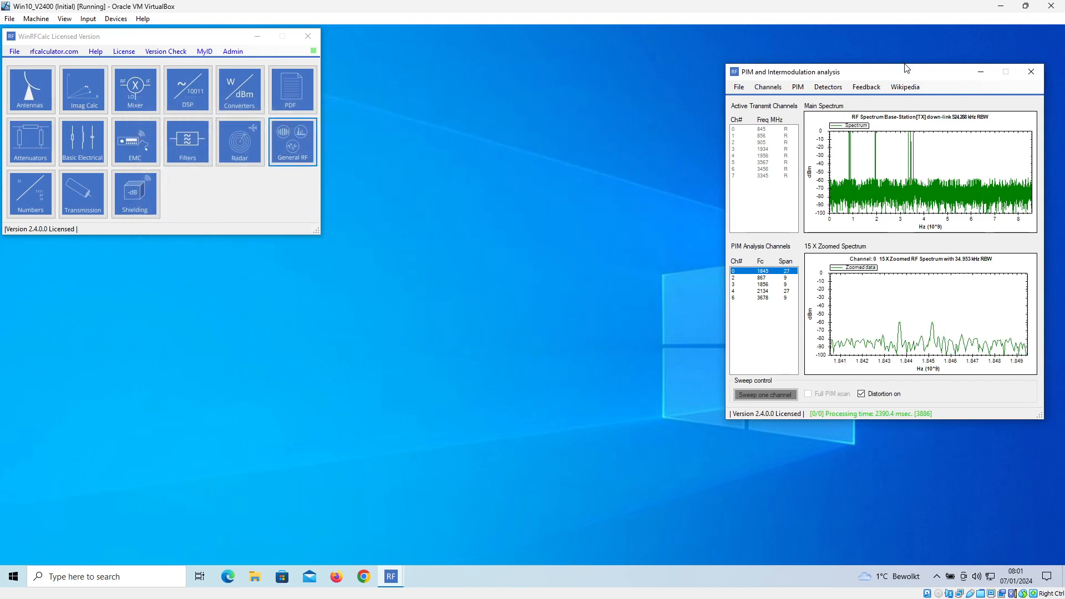
{"action": "left_click_drag", "start_coordinate": [898, 70], "coordinate": [855, 71]}
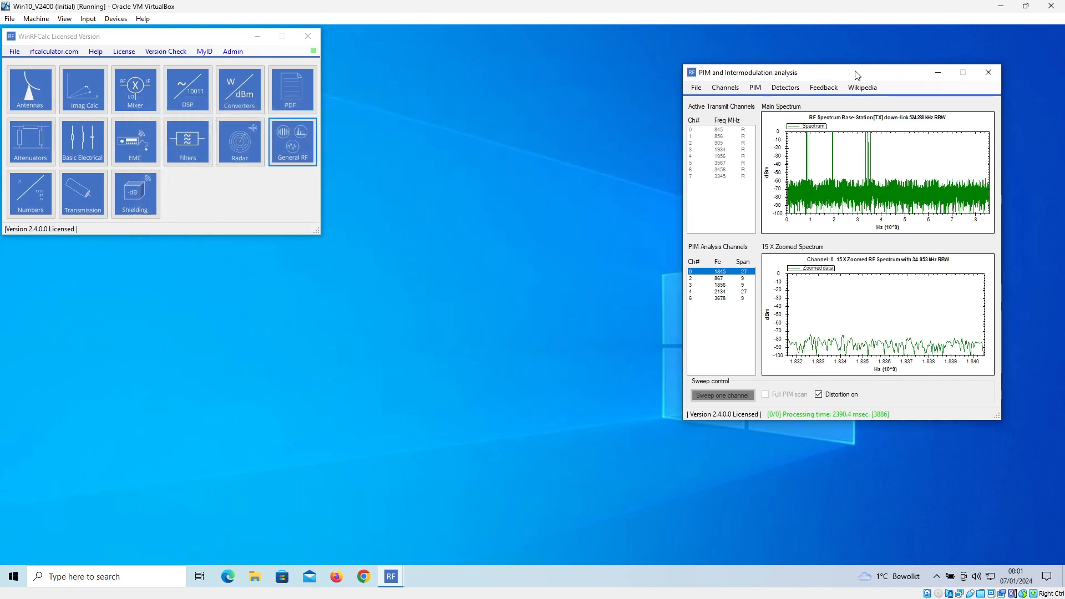